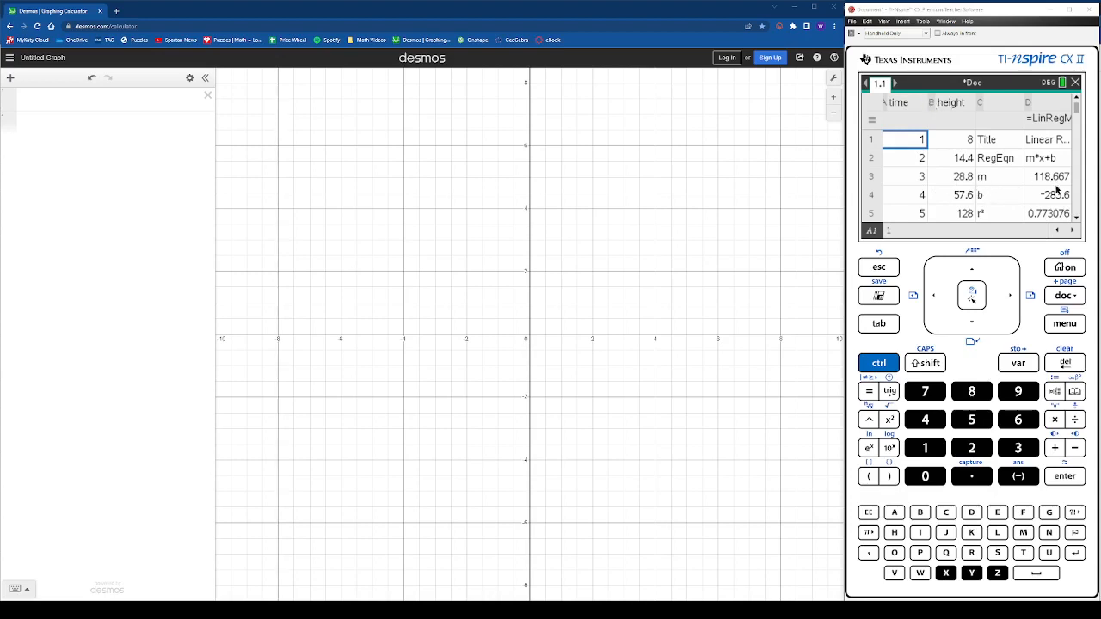
Insert an empty data table in the Desmos expression list.
{"action": "scroll", "coordinate": [986, 217], "scroll_direction": "down", "scroll_amount": 1}
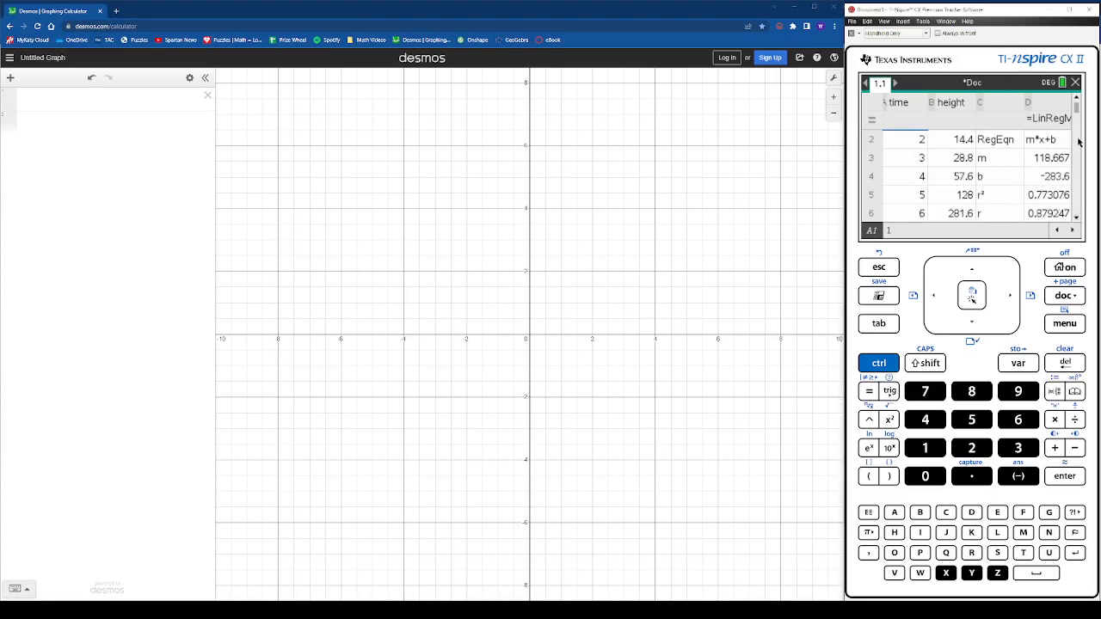
{"action": "left_click", "coordinate": [1076, 98]}
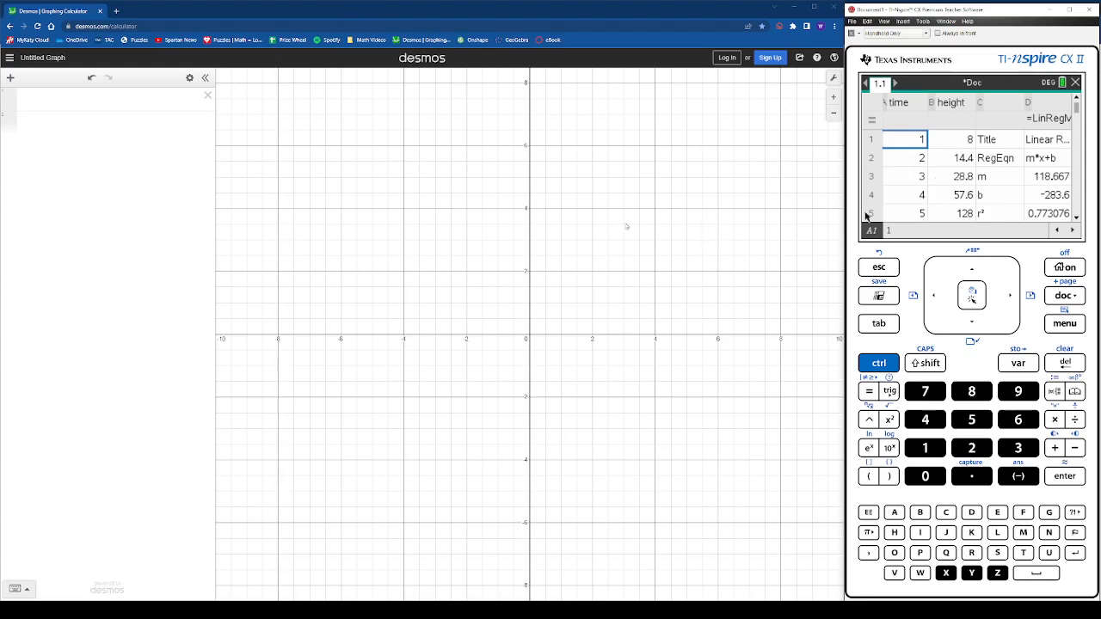
{"action": "left_click", "coordinate": [66, 104]}
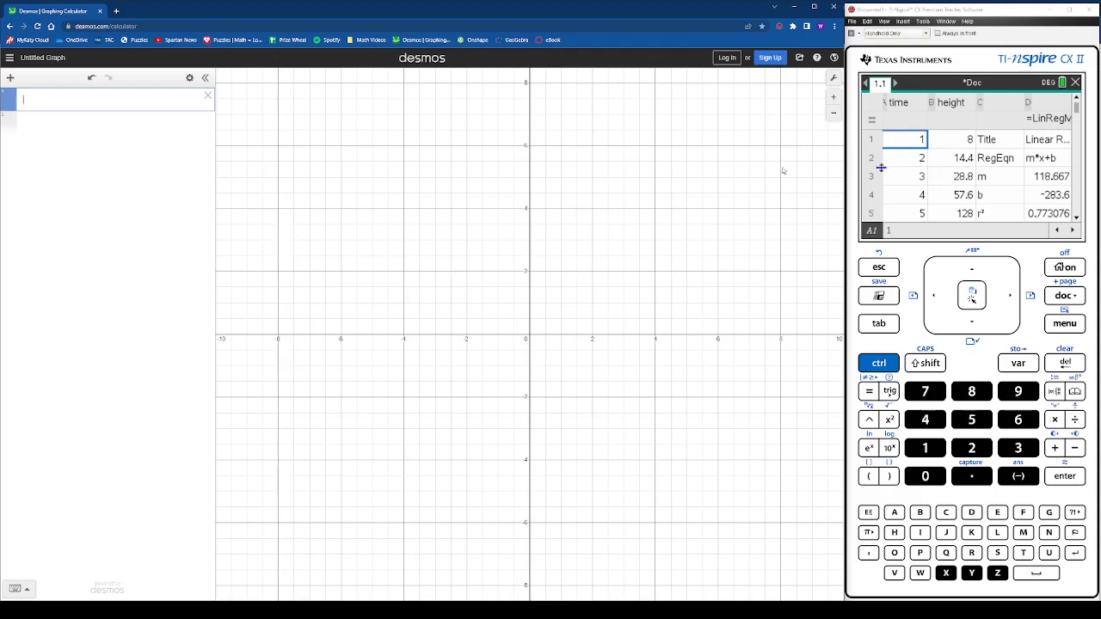
{"action": "left_click", "coordinate": [12, 78]}
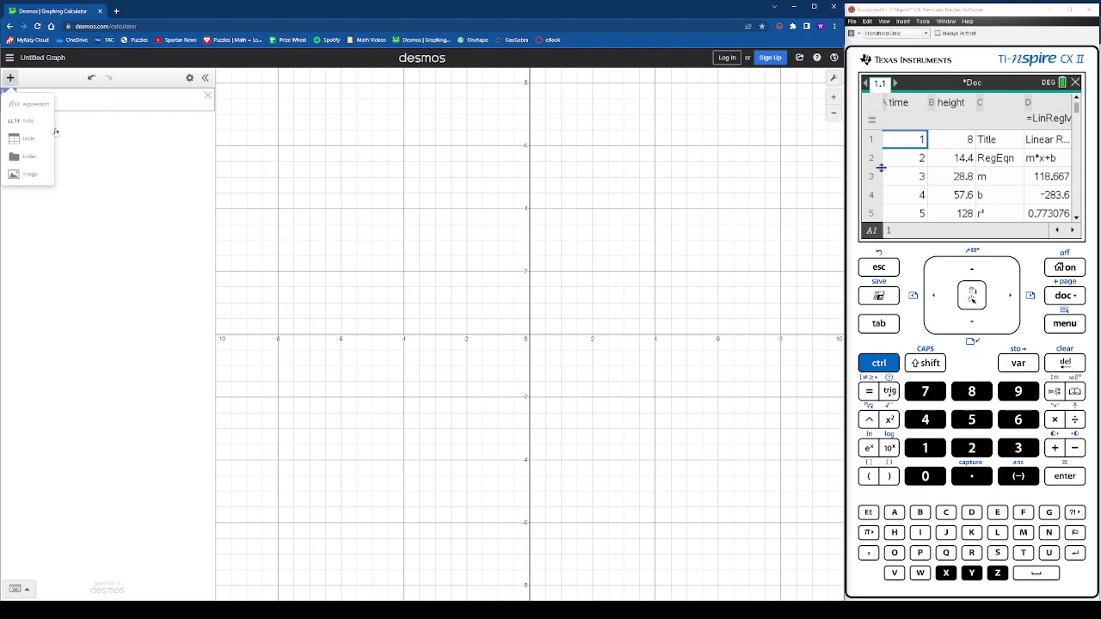
{"action": "left_click", "coordinate": [32, 136]}
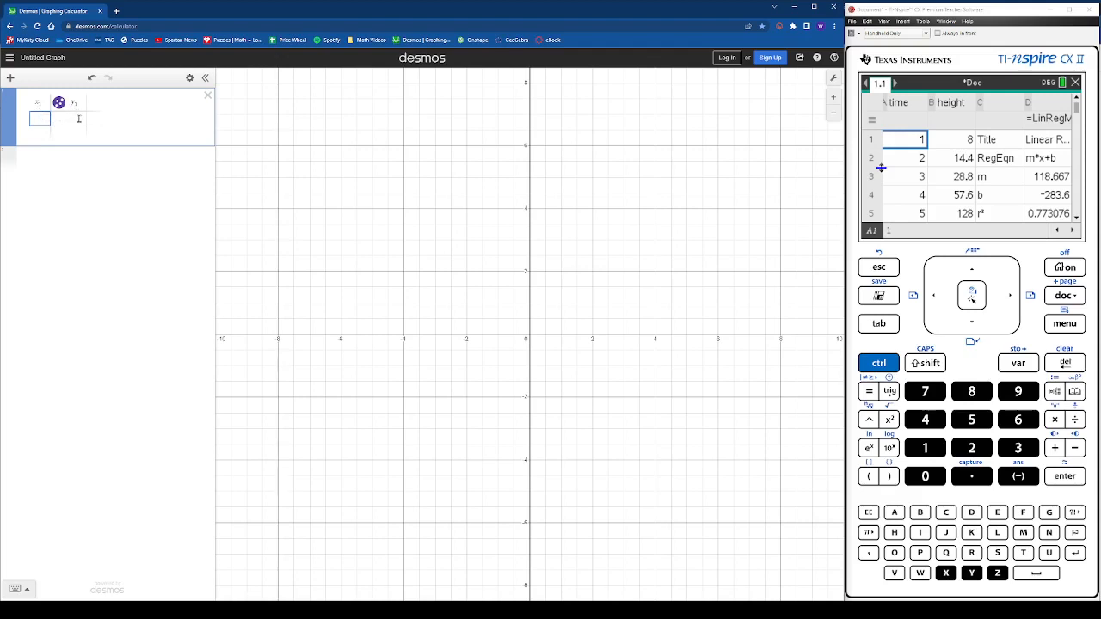
Enter the first data row in the table with x₁ = 1 and y₁ = 8.
{"action": "left_click", "coordinate": [37, 103]}
{"action": "left_click", "coordinate": [49, 119]}
{"action": "type", "text": "1"}
{"action": "left_click", "coordinate": [69, 123]}
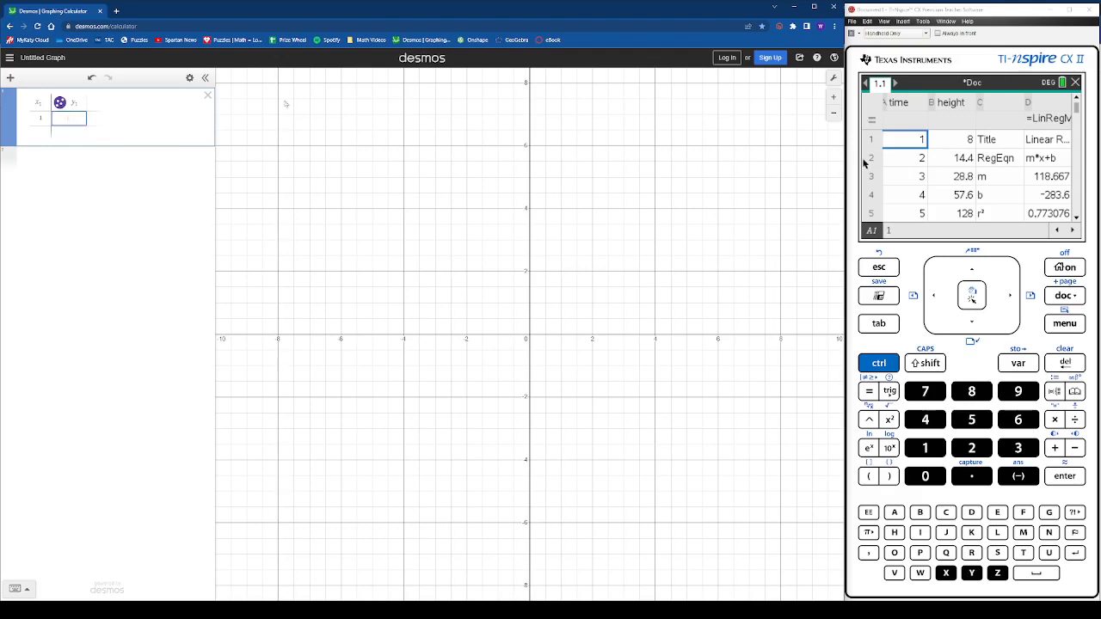
{"action": "type", "text": "8"}
{"action": "key", "text": "Return"}
{"action": "left_click", "coordinate": [40, 134]}
{"action": "left_click_drag", "start_coordinate": [559, 117], "coordinate": [485, 248]}
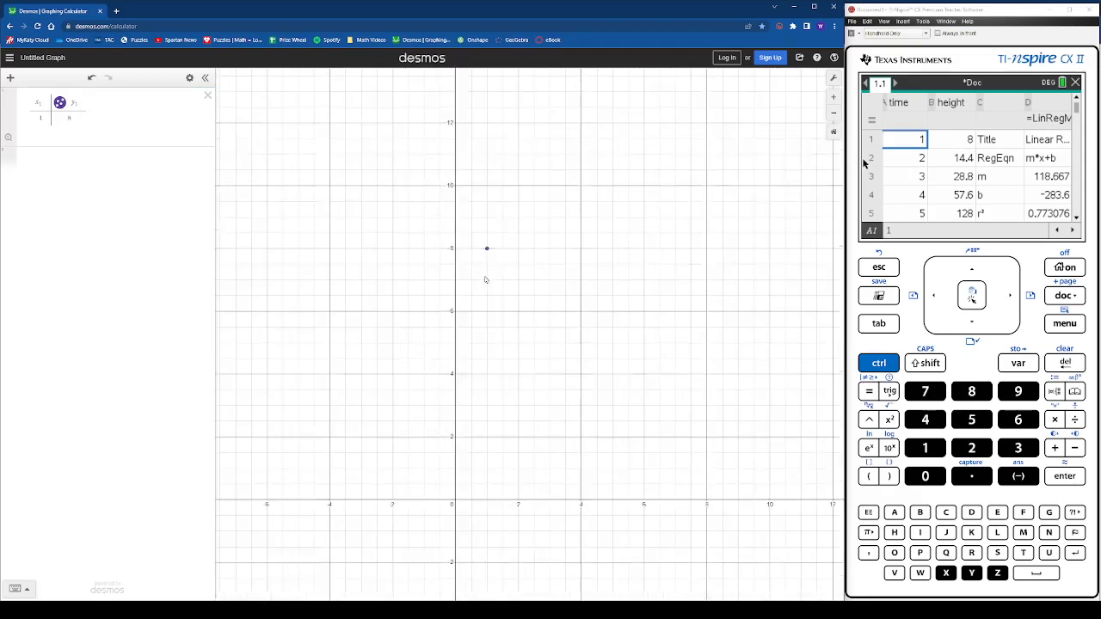
Enter the second data row in the table with x₁ = 2 and y₁ = 14.4.
{"action": "left_click", "coordinate": [59, 130]}
{"action": "type", "text": "1"}
{"action": "key", "text": "BackSpace"}
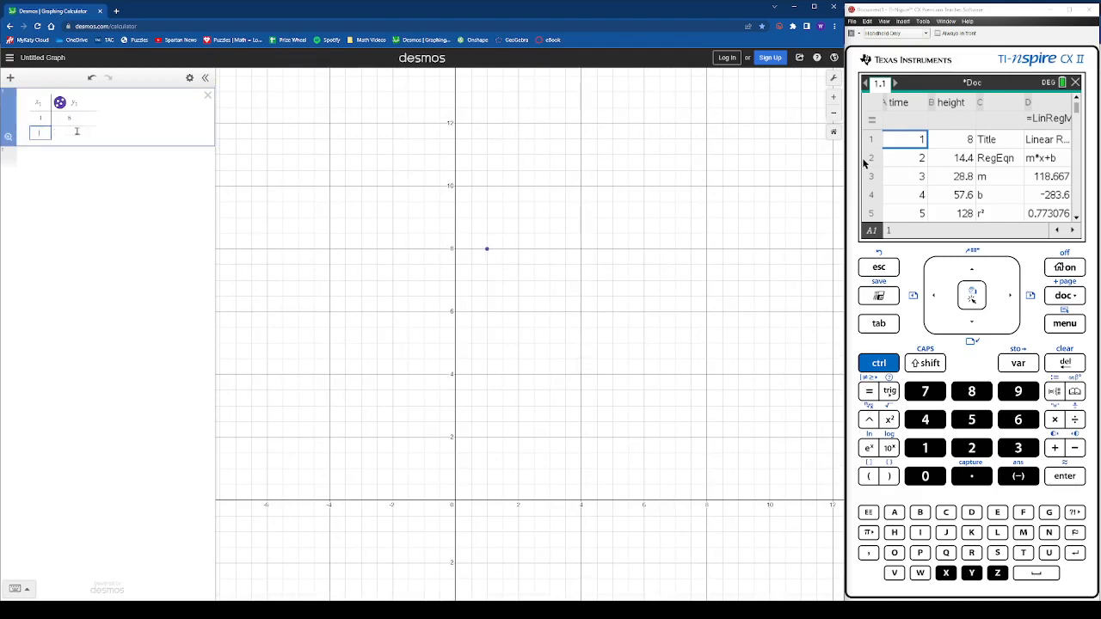
{"action": "type", "text": "2"}
{"action": "left_click", "coordinate": [77, 131]}
{"action": "type", "text": "14.4"}
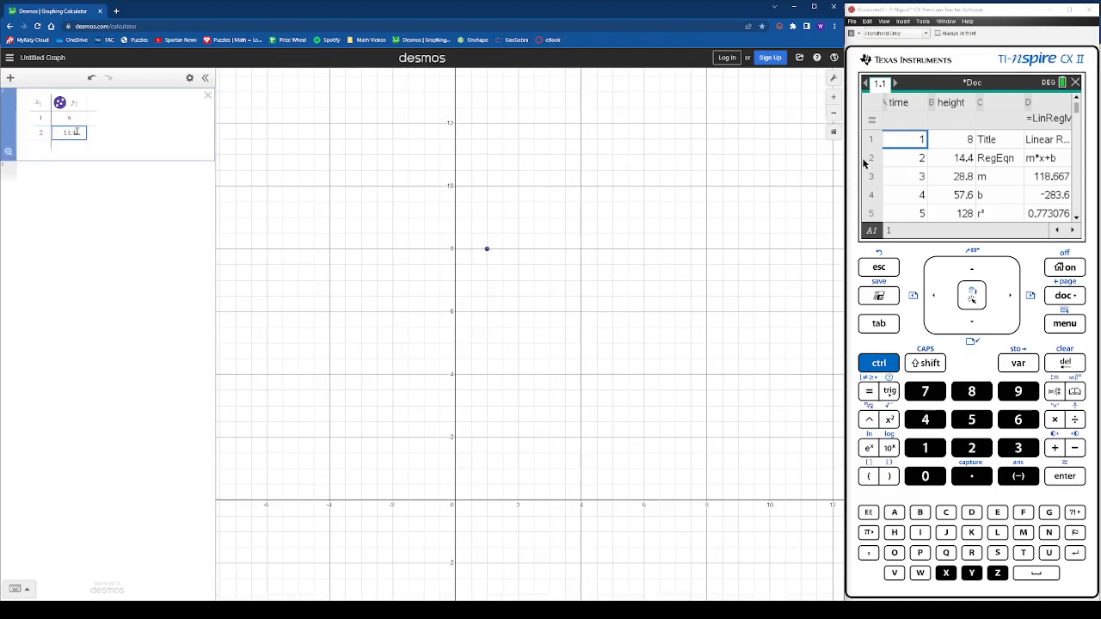
{"action": "key", "text": "Return"}
{"action": "left_click_drag", "start_coordinate": [573, 200], "coordinate": [554, 342]}
{"action": "scroll", "coordinate": [556, 323], "scroll_direction": "down", "scroll_amount": 4}
{"action": "left_click_drag", "start_coordinate": [512, 284], "coordinate": [460, 295]}
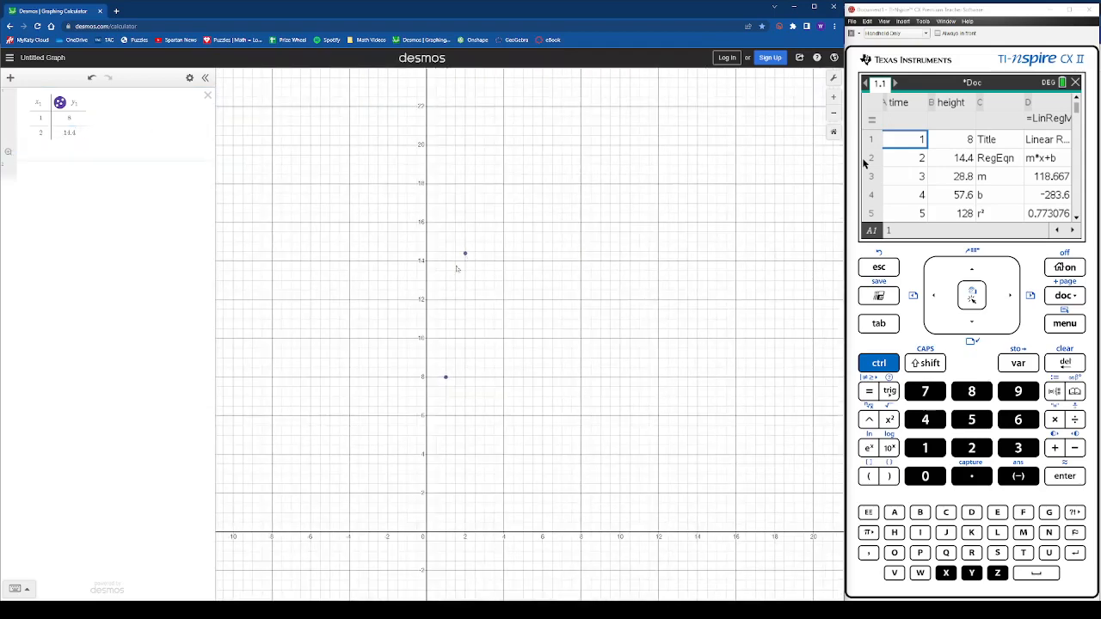
Enter the third data row in the table with x₁ = 3 and y₁ = 28.8.
{"action": "left_click", "coordinate": [50, 150]}
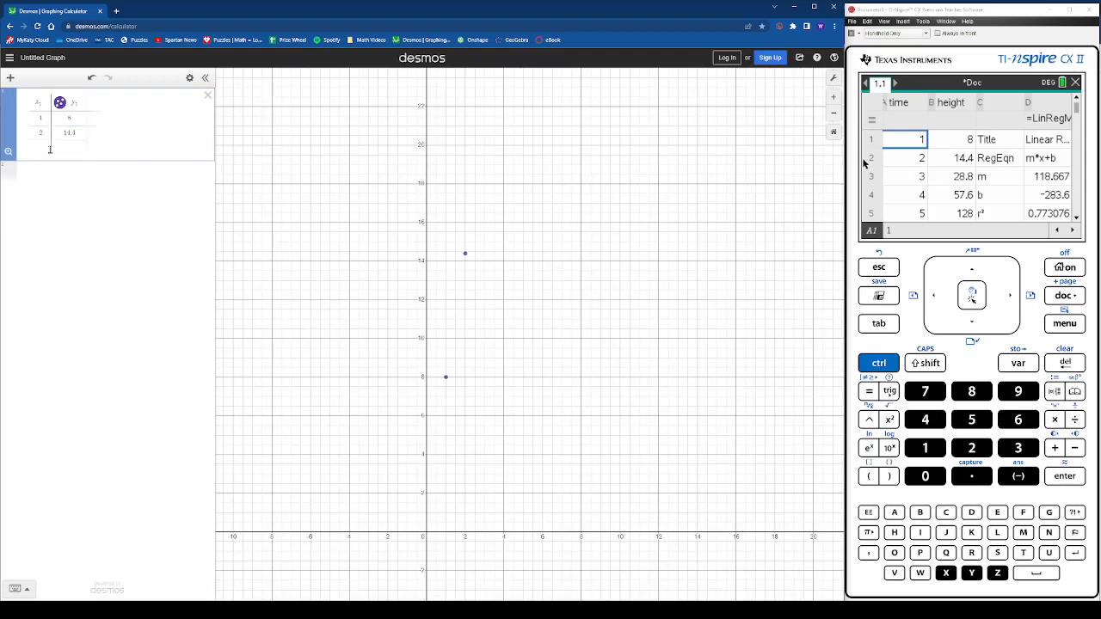
{"action": "left_click", "coordinate": [50, 149]}
{"action": "type", "text": "3"}
{"action": "left_click", "coordinate": [70, 145]}
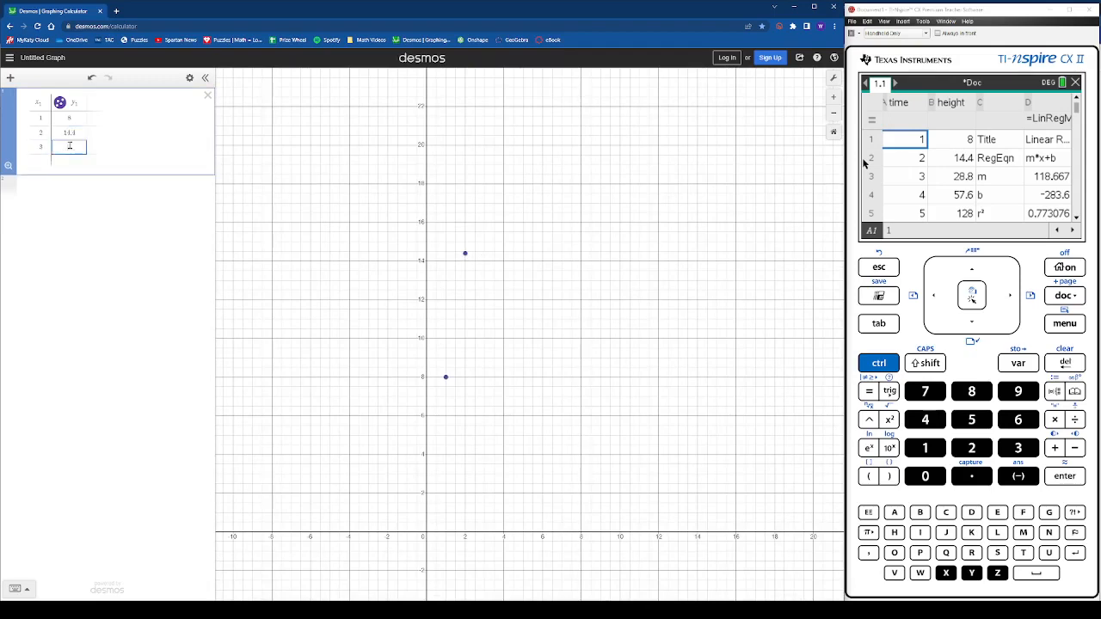
{"action": "type", "text": "28.8"}
{"action": "key", "text": "Return"}
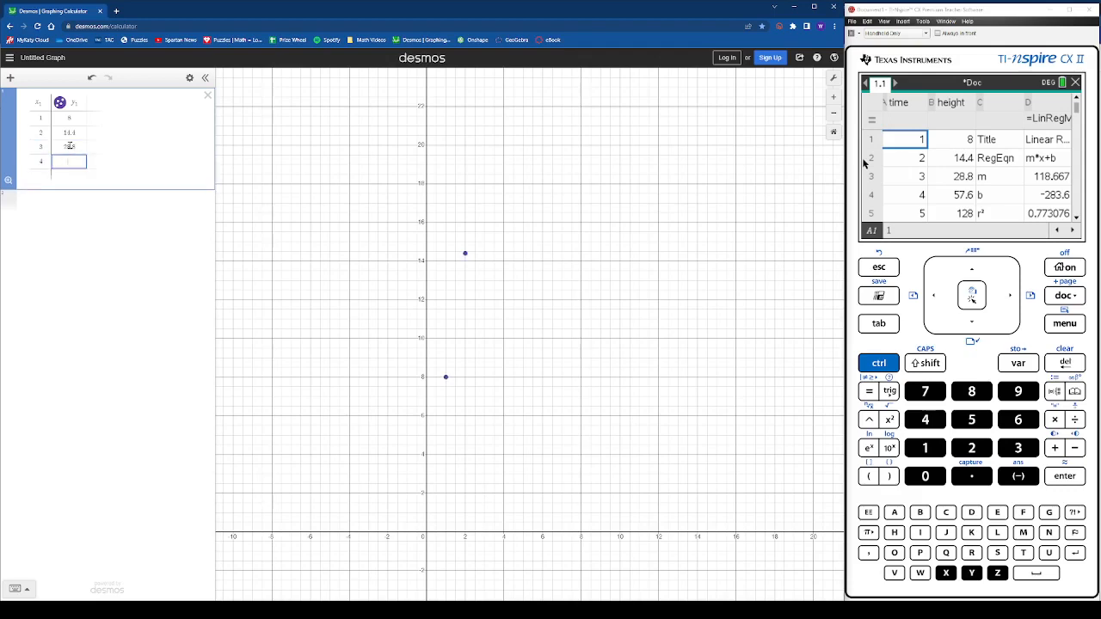
Fill in y₁ = 57.6 for x₁ = 4 and add the row x₁ = 5, y₁ = 128.
{"action": "type", "text": "57.6"}
{"action": "key", "text": "Return"}
{"action": "type", "text": "5"}
{"action": "key", "text": "Right"}
{"action": "type", "text": "128"}
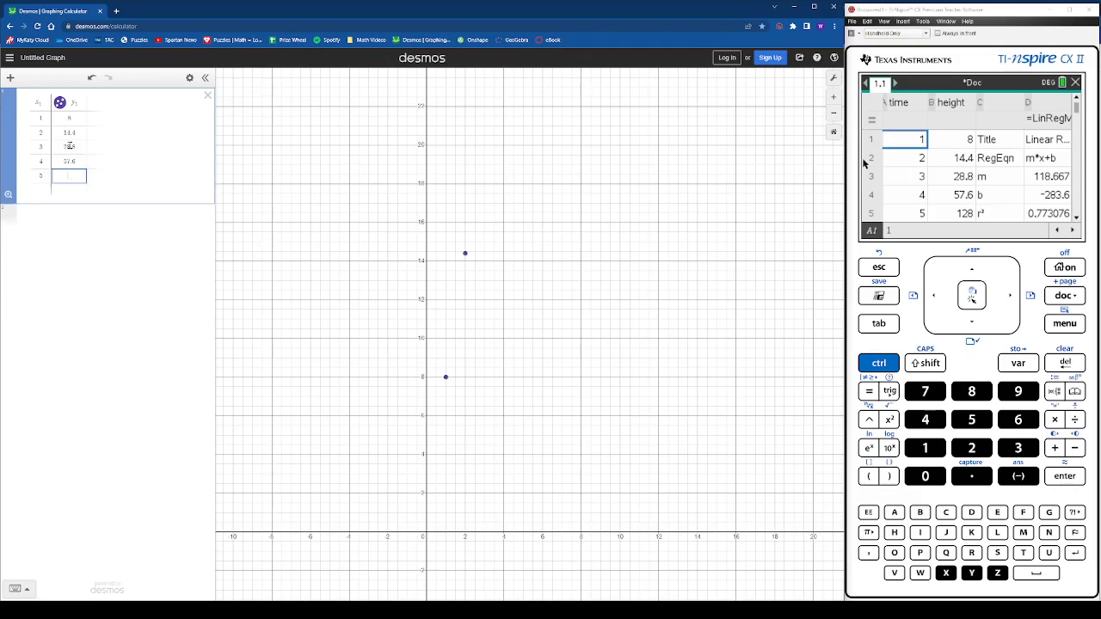
{"action": "key", "text": "Return"}
Bring up the remaining calculator data and enter y₁ = 281.6 for x₁ = 6 in the Desmos table.
{"action": "key", "text": "Down"}
{"action": "key", "text": "Down"}
{"action": "key", "text": "Down"}
{"action": "key", "text": "Down"}
{"action": "key", "text": "Down"}
{"action": "key", "text": "Down"}
{"action": "key", "text": "Down"}
{"action": "key", "text": "Down"}
{"action": "key", "text": "Down"}
{"action": "left_click", "coordinate": [47, 188]}
{"action": "type", "text": "2"}
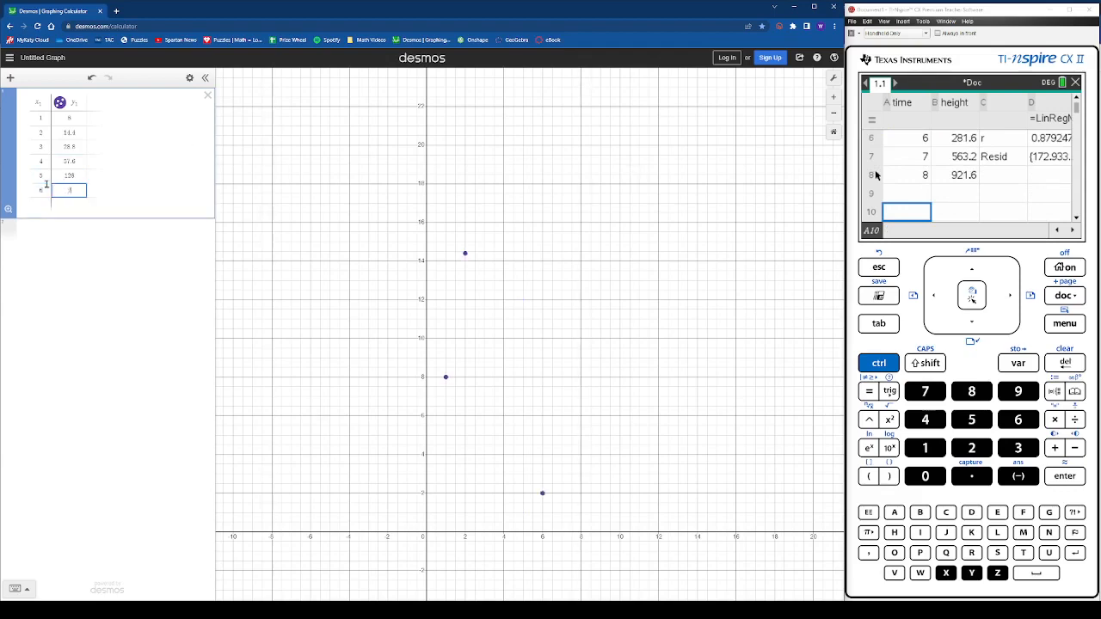
{"action": "type", "text": "81.6"}
{"action": "key", "text": "Return"}
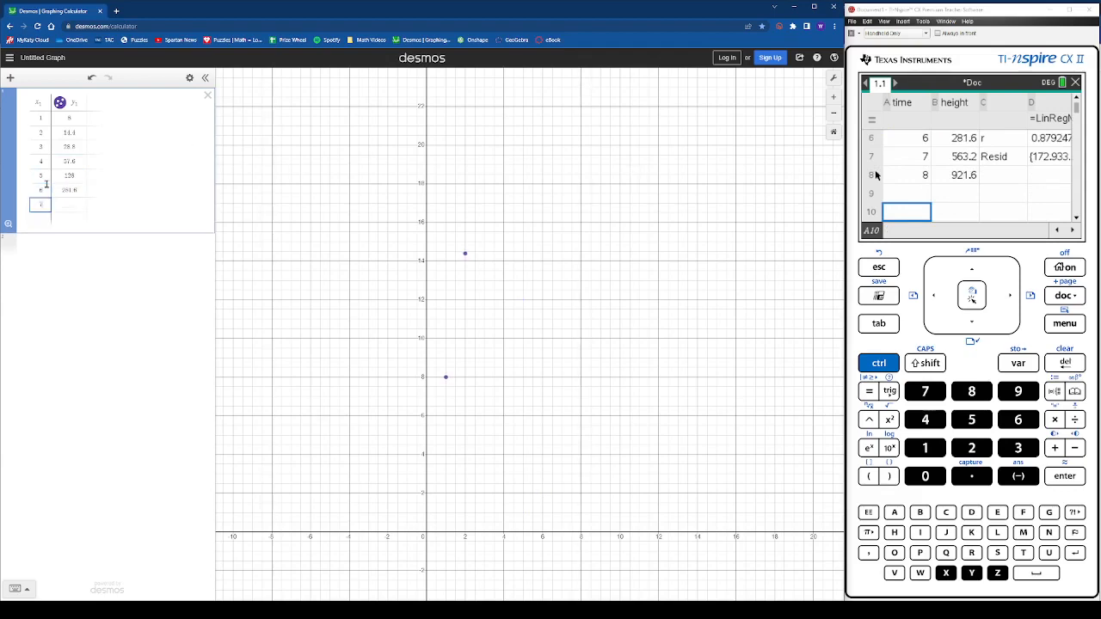
Complete the table with y₁ = 563.2 for x₁ = 7 and y₁ = 921.6 for x₁ = 8.
{"action": "key", "text": "Tab"}
{"action": "type", "text": "563"}
{"action": "key", "text": "Return"}
{"action": "type", "text": "8"}
{"action": "key", "text": "Tab"}
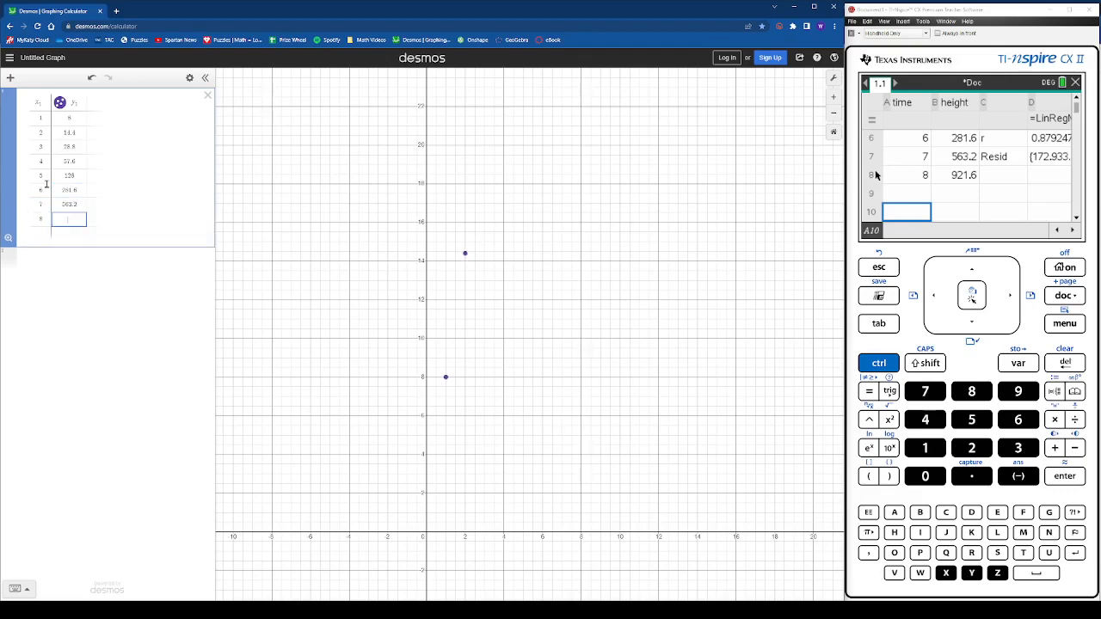
{"action": "type", "text": "921.6"}
{"action": "key", "text": "Return"}
Examine all eight plotted points on the graph, up to the highest one at 921.6.
{"action": "left_click", "coordinate": [1076, 98]}
{"action": "left_click", "coordinate": [1076, 98]}
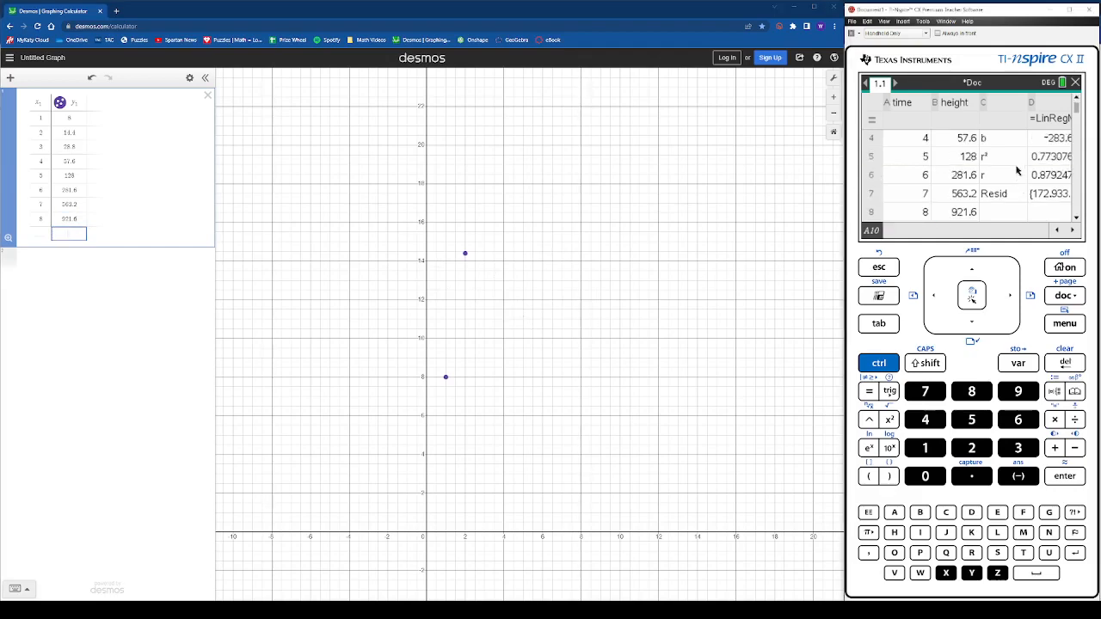
{"action": "left_click", "coordinate": [1076, 98]}
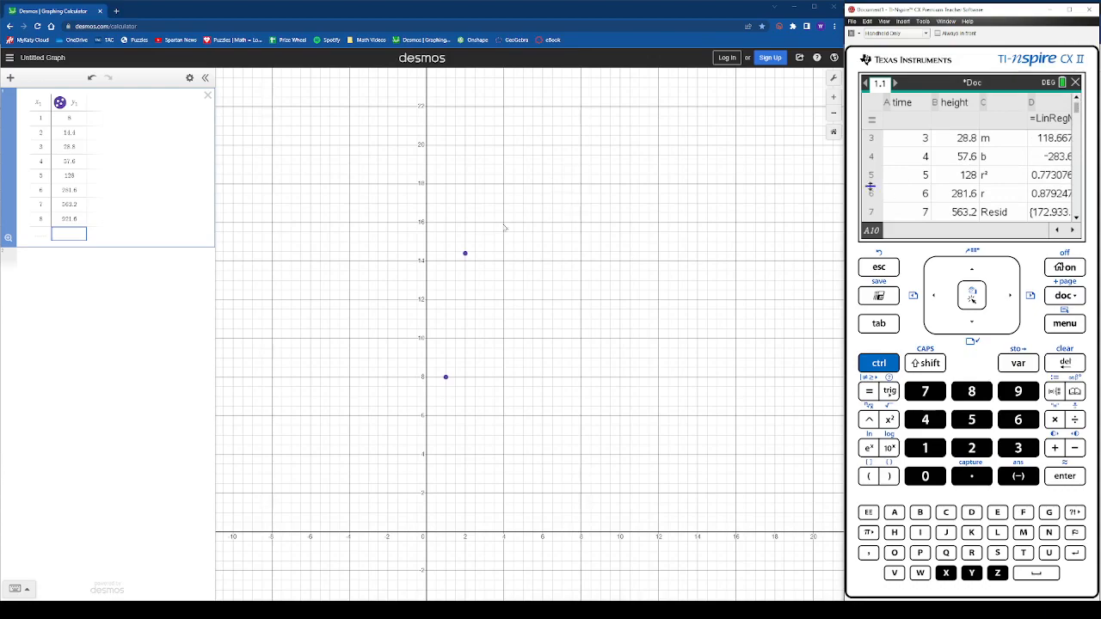
{"action": "left_click", "coordinate": [553, 248]}
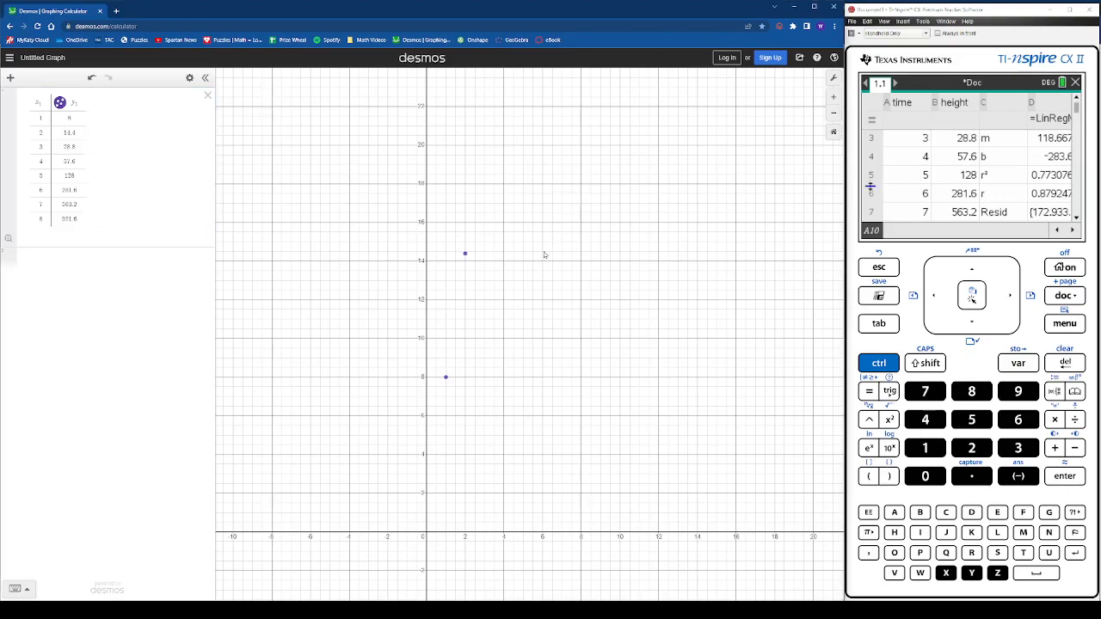
{"action": "scroll", "coordinate": [553, 248], "scroll_direction": "down", "scroll_amount": 4}
{"action": "scroll", "coordinate": [592, 193], "scroll_direction": "down", "scroll_amount": 8}
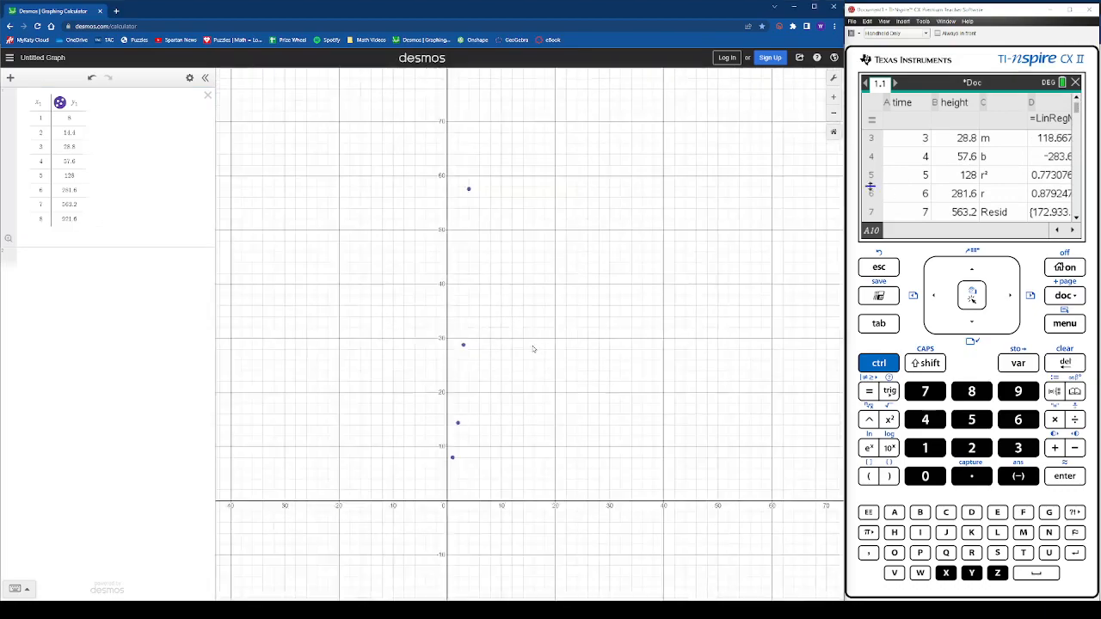
{"action": "left_click_drag", "start_coordinate": [568, 248], "coordinate": [554, 337]}
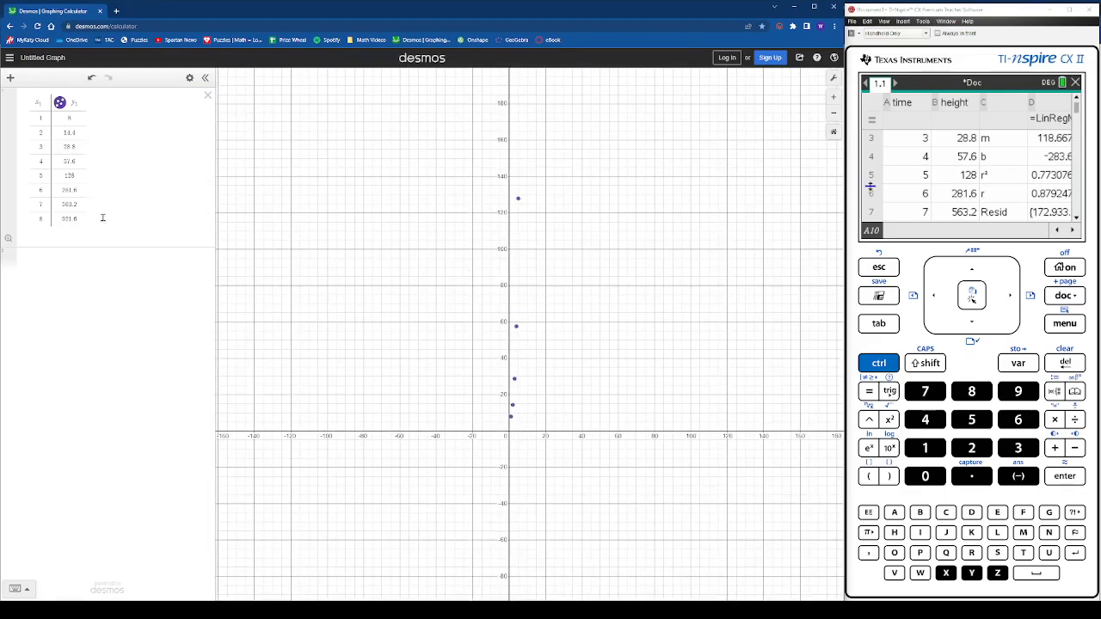
{"action": "scroll", "coordinate": [387, 256], "scroll_direction": "down", "scroll_amount": 8}
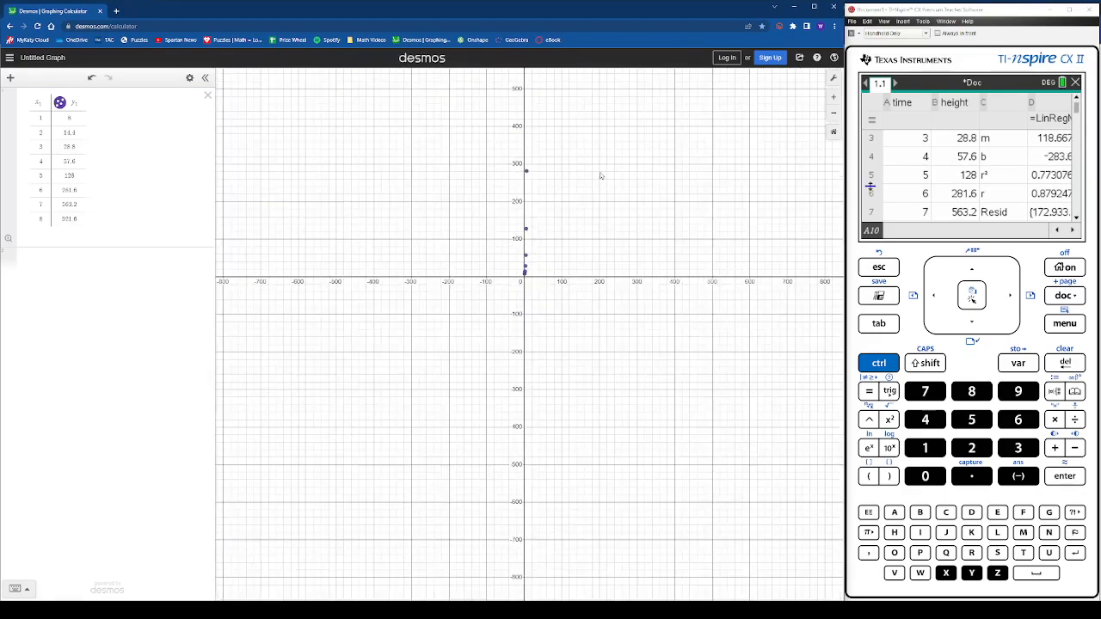
{"action": "scroll", "coordinate": [566, 323], "scroll_direction": "down", "scroll_amount": 3}
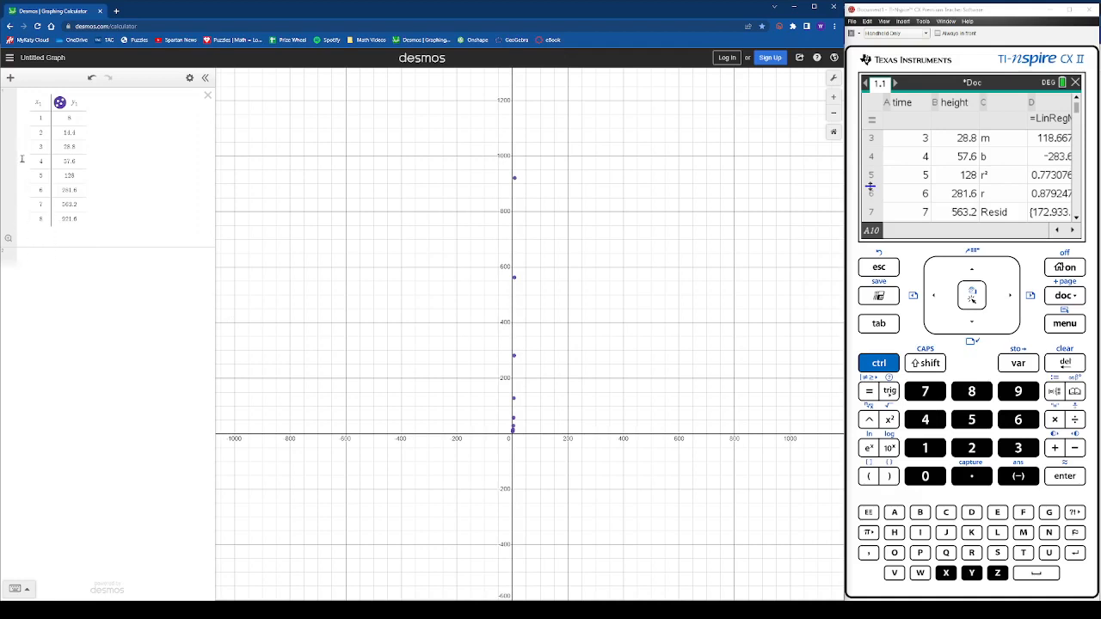
Enter the equation y = mx + b in an expression line below the table.
{"action": "left_click", "coordinate": [35, 258]}
{"action": "left_click", "coordinate": [11, 78]}
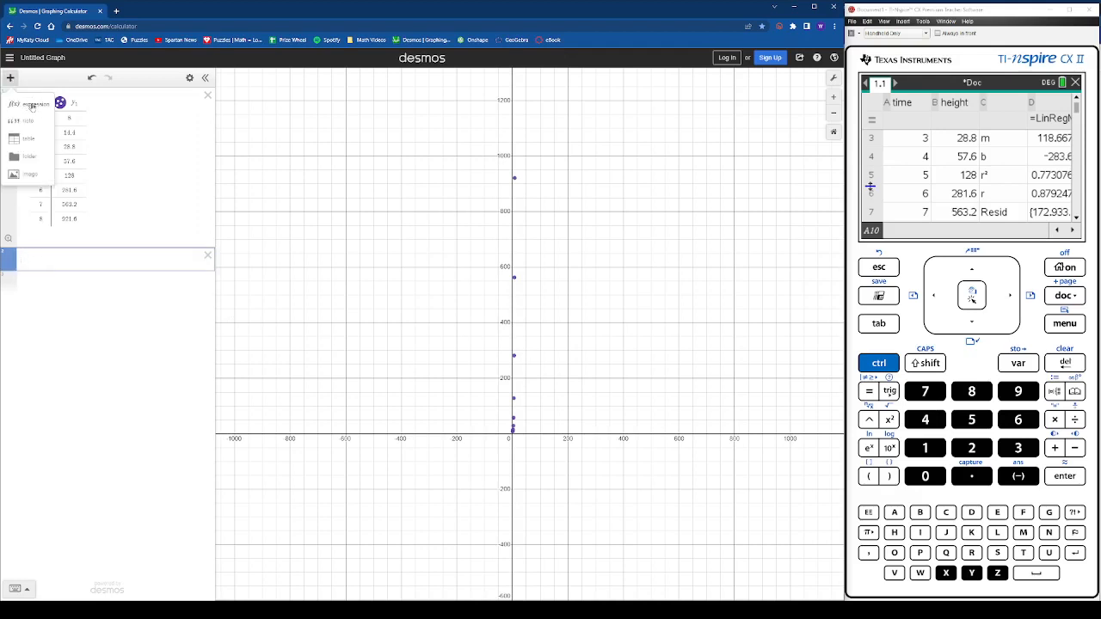
{"action": "left_click", "coordinate": [32, 105]}
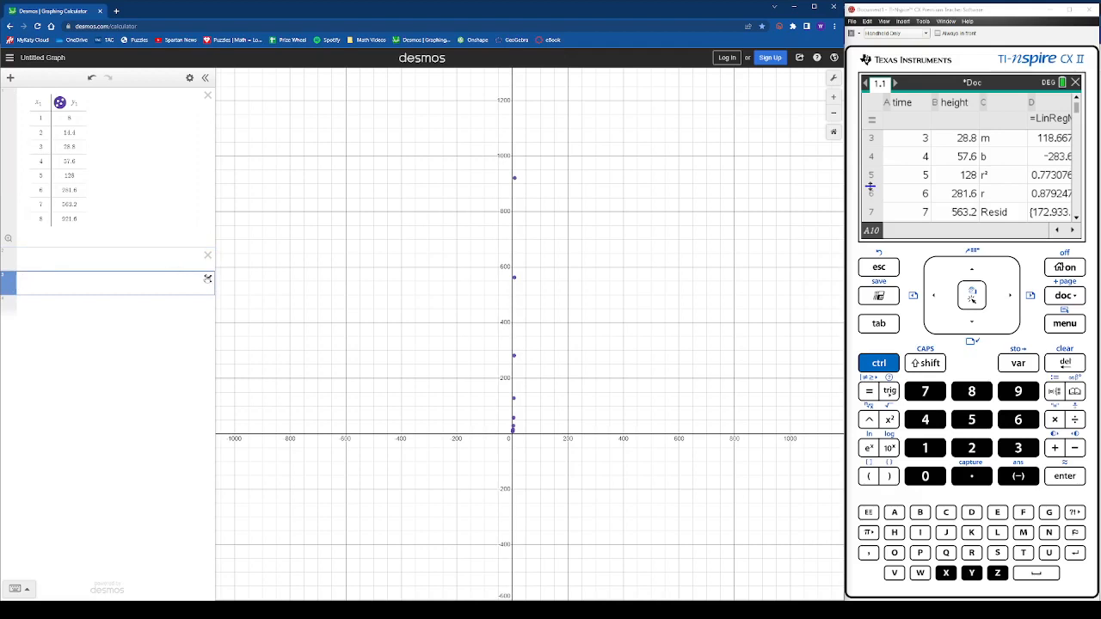
{"action": "left_click", "coordinate": [207, 279]}
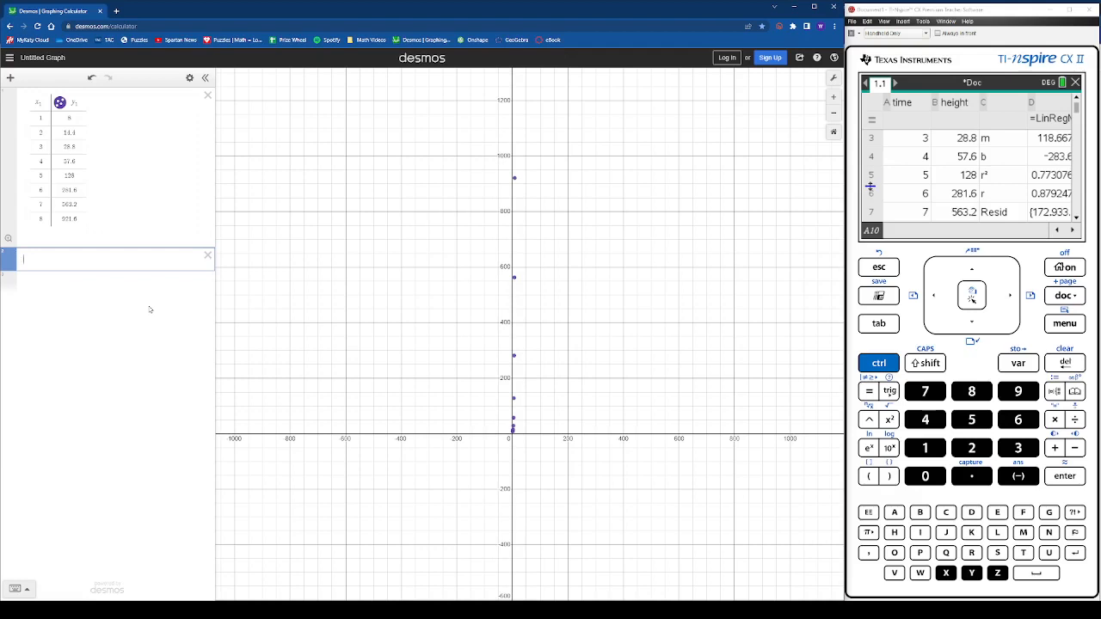
{"action": "type", "text": "=mx+b"}
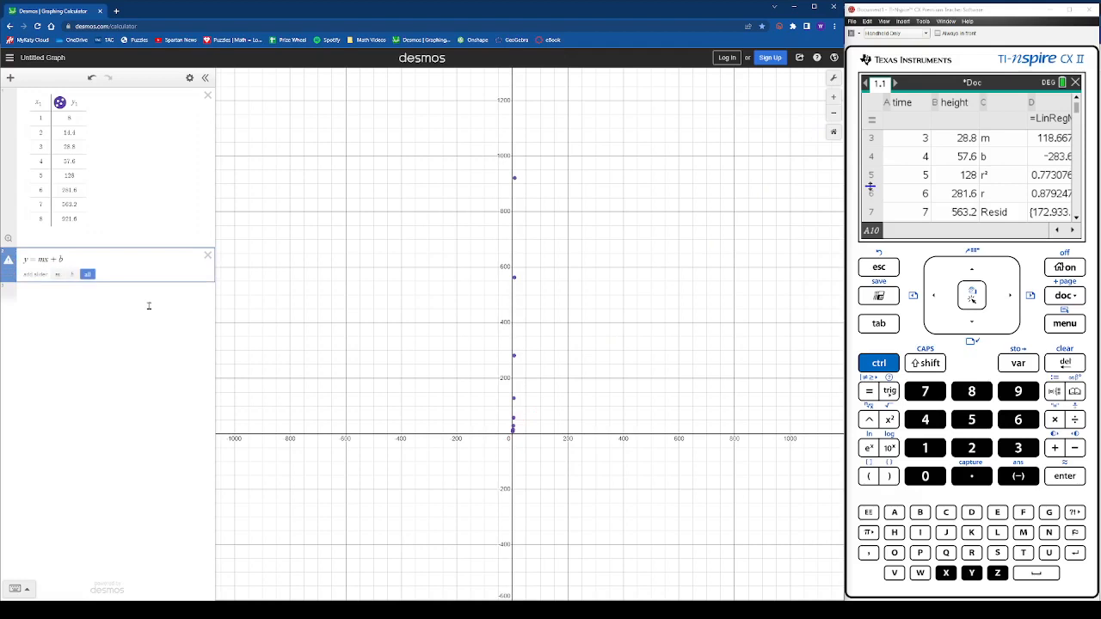
Rewrite the equation as the linear regression y₁ ~ mx₁ + b based on the table's columns.
{"action": "left_click", "coordinate": [34, 259]}
{"action": "type", "text": "1"}
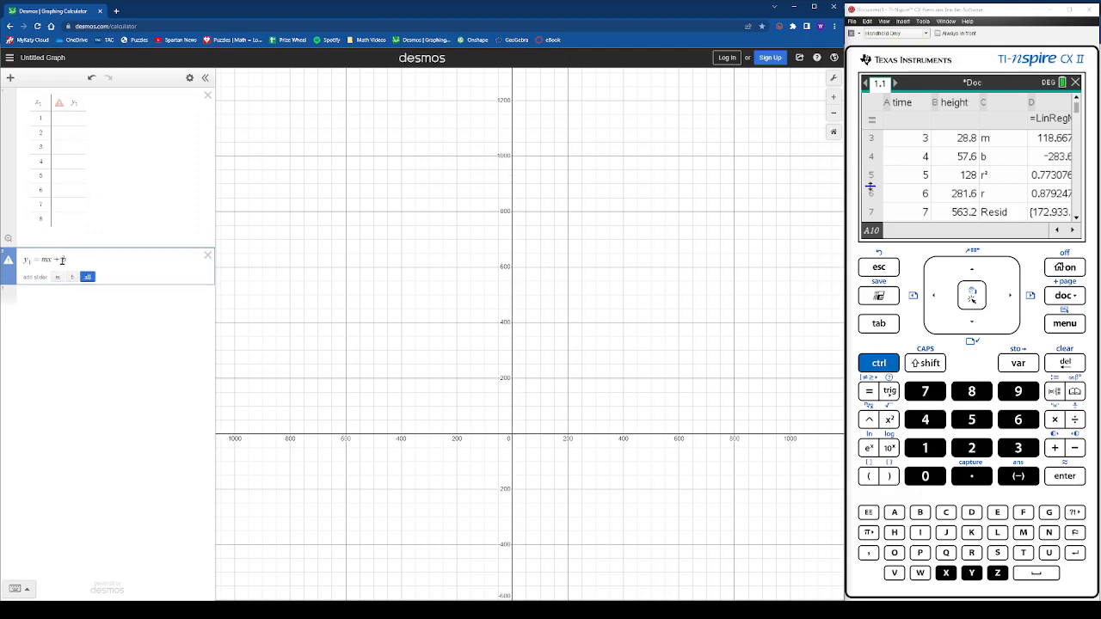
{"action": "left_click", "coordinate": [62, 260]}
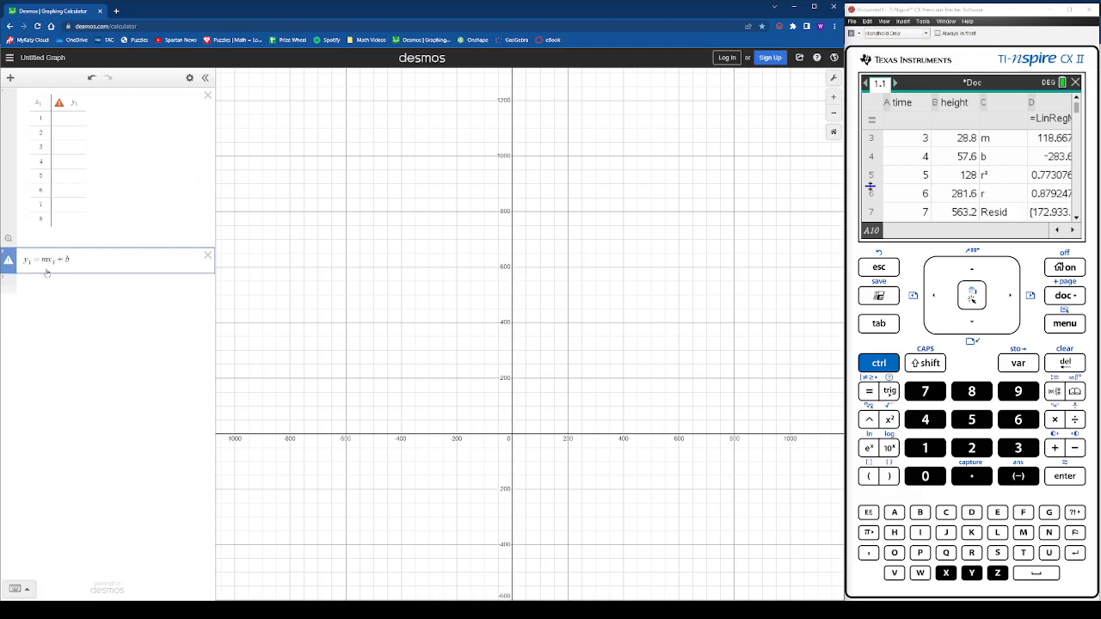
{"action": "double_click", "coordinate": [39, 261]}
{"action": "type", "text": "~"}
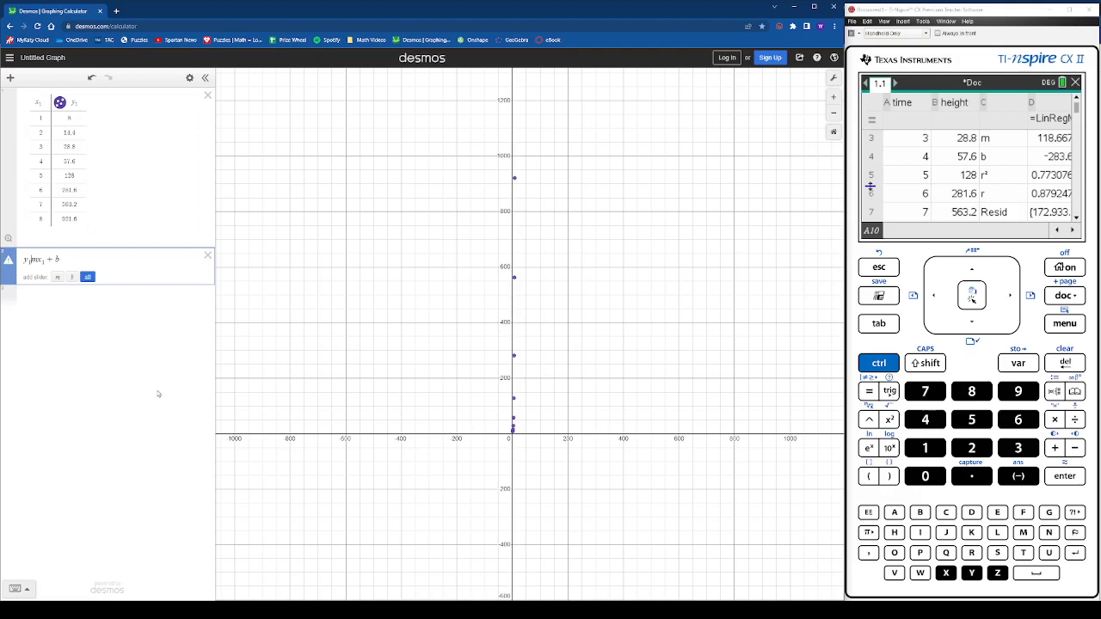
{"action": "type", "text": "~"}
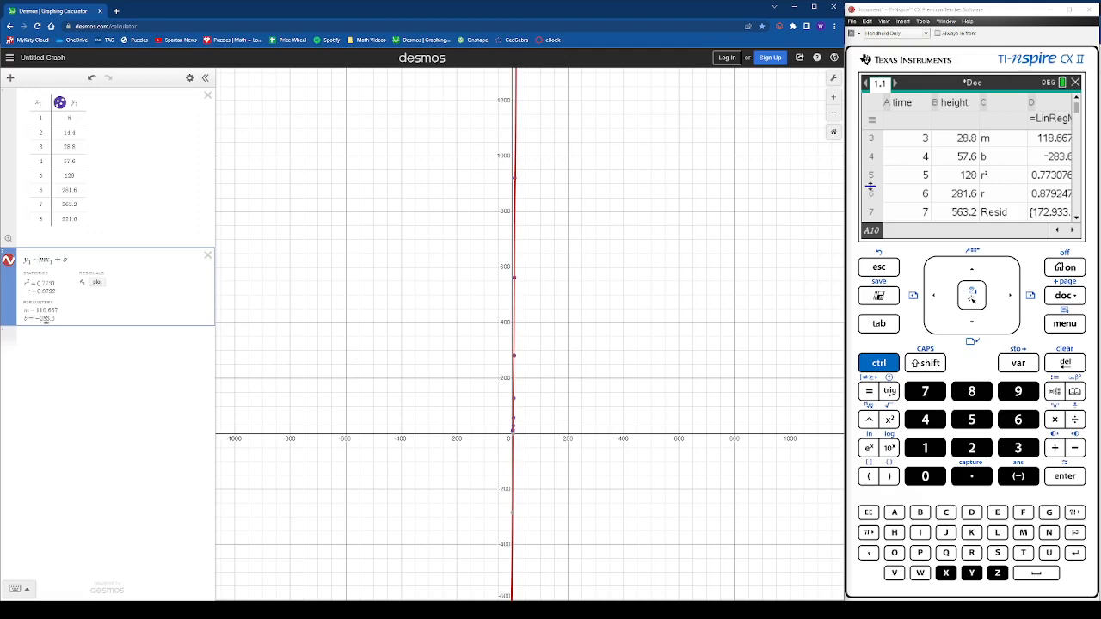
Delete the linear regression below the table and add a new blank expression in its place.
{"action": "left_click", "coordinate": [1076, 98]}
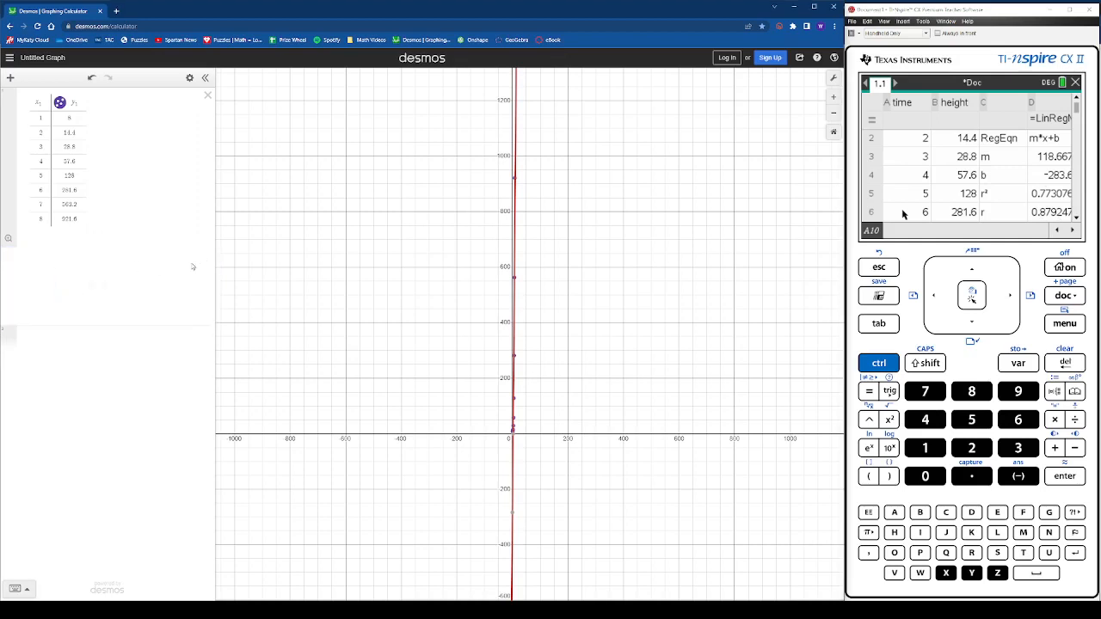
{"action": "left_click", "coordinate": [207, 256]}
{"action": "left_click", "coordinate": [10, 78]}
{"action": "left_click", "coordinate": [29, 106]}
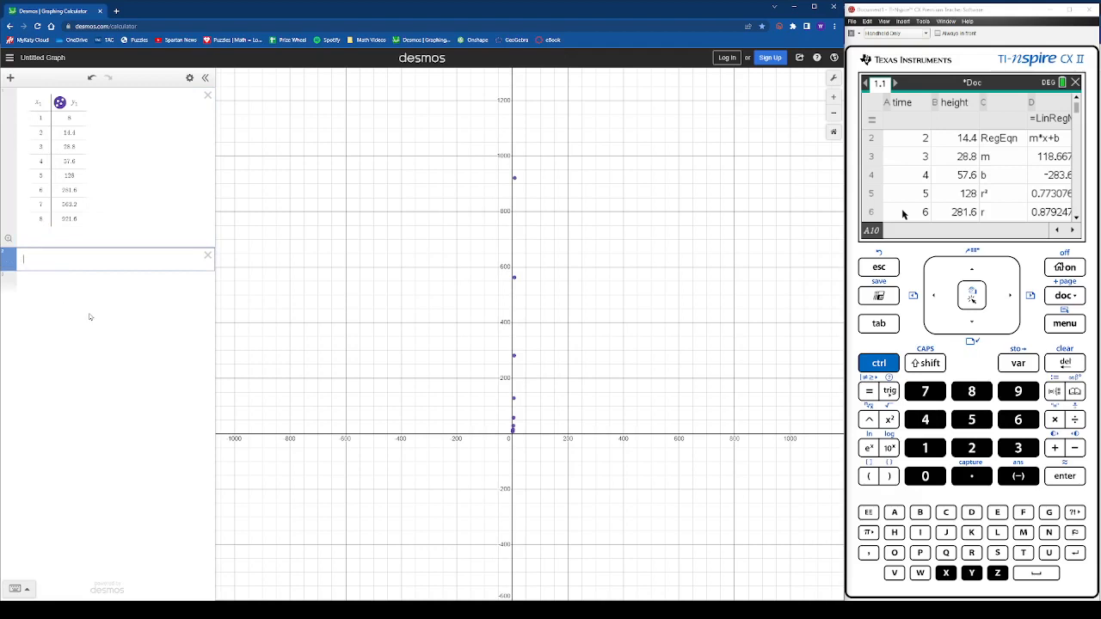
Enter the linear regression y₁ ~ mx₁ + b in the blank expression line.
{"action": "type", "text": "y1 "}
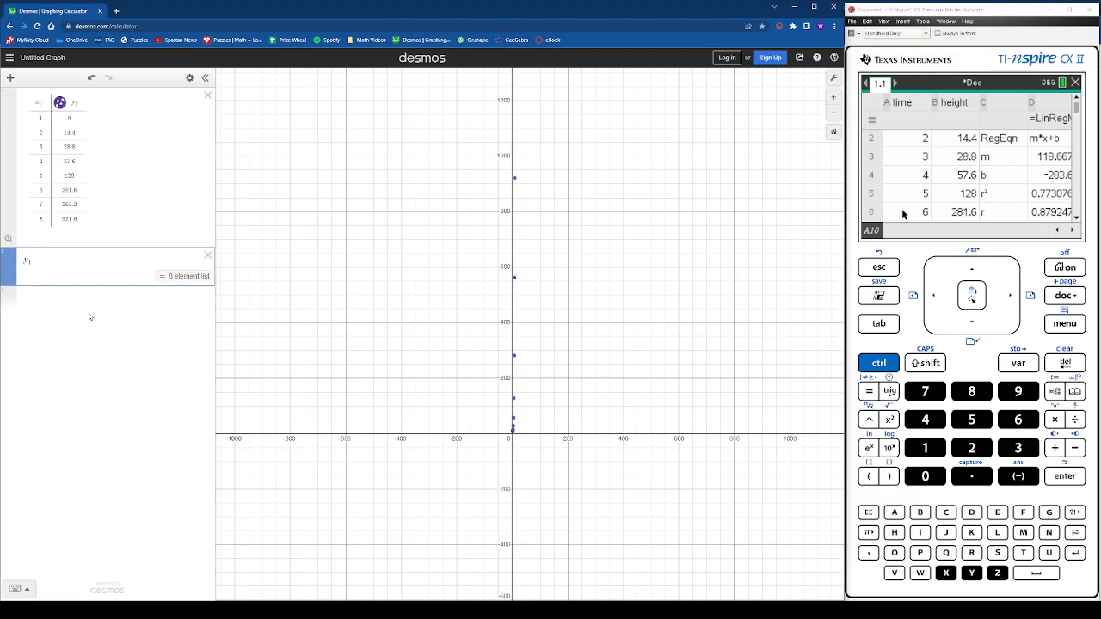
{"action": "type", "text": "~ "}
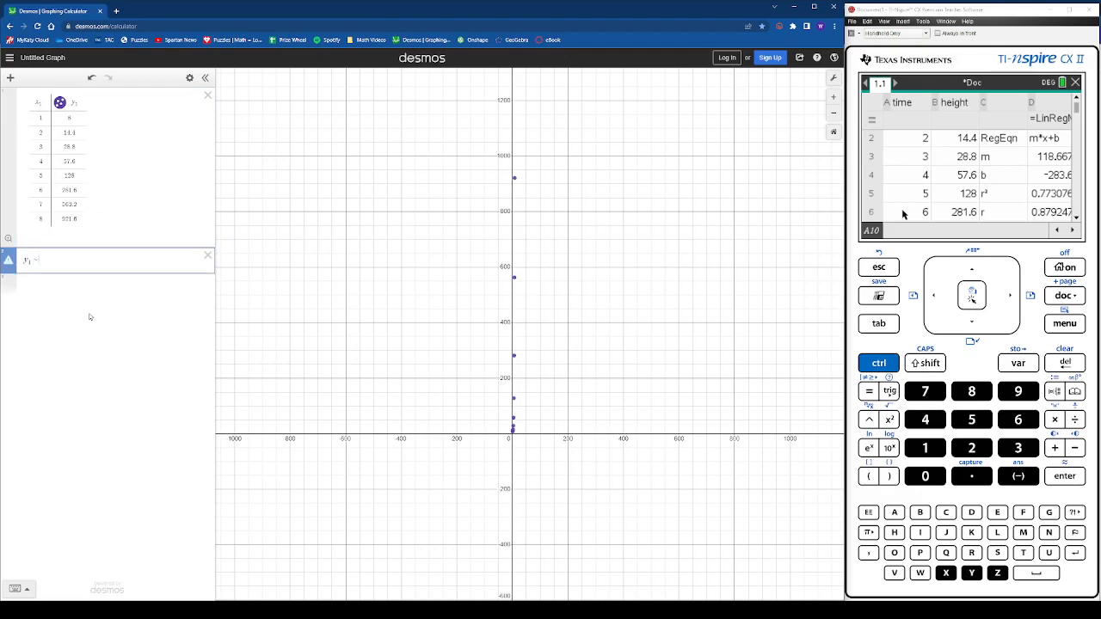
{"action": "type", "text": "mx1 "}
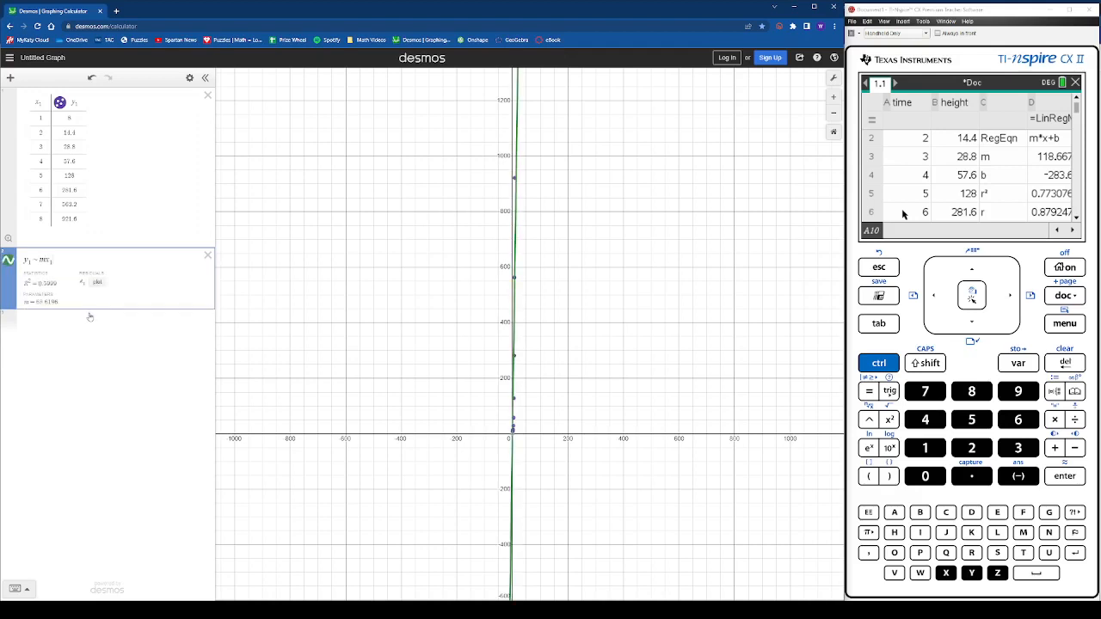
{"action": "type", "text": "+ b"}
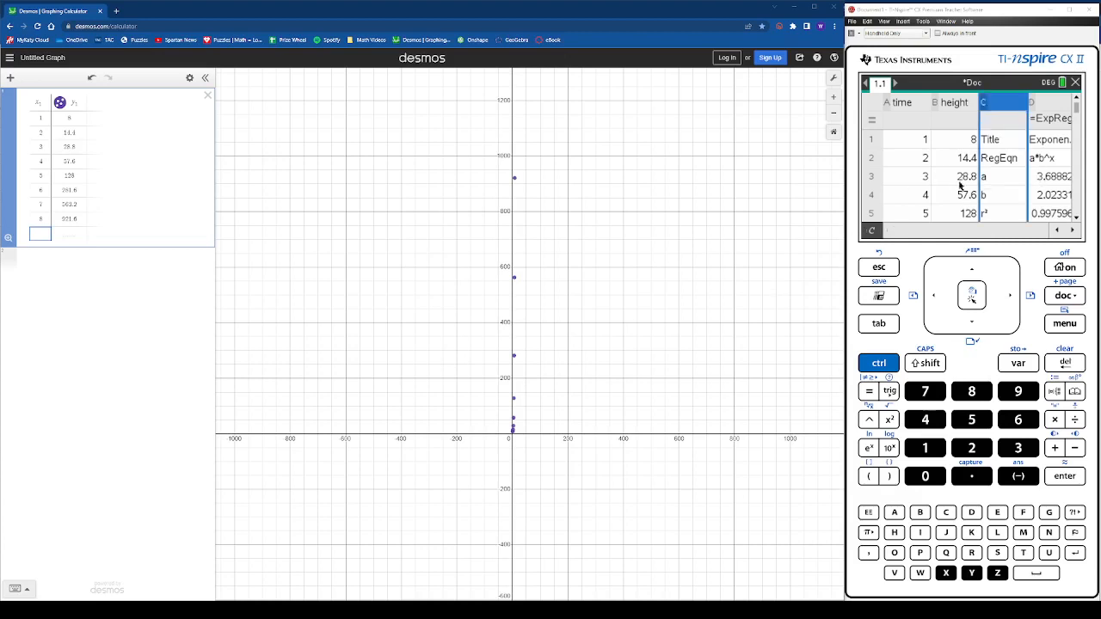
Inspect the exponential regression's title and equation form in column D of the TI-Nspire spreadsheet.
{"action": "left_click", "coordinate": [963, 155]}
{"action": "key", "text": "Up"}
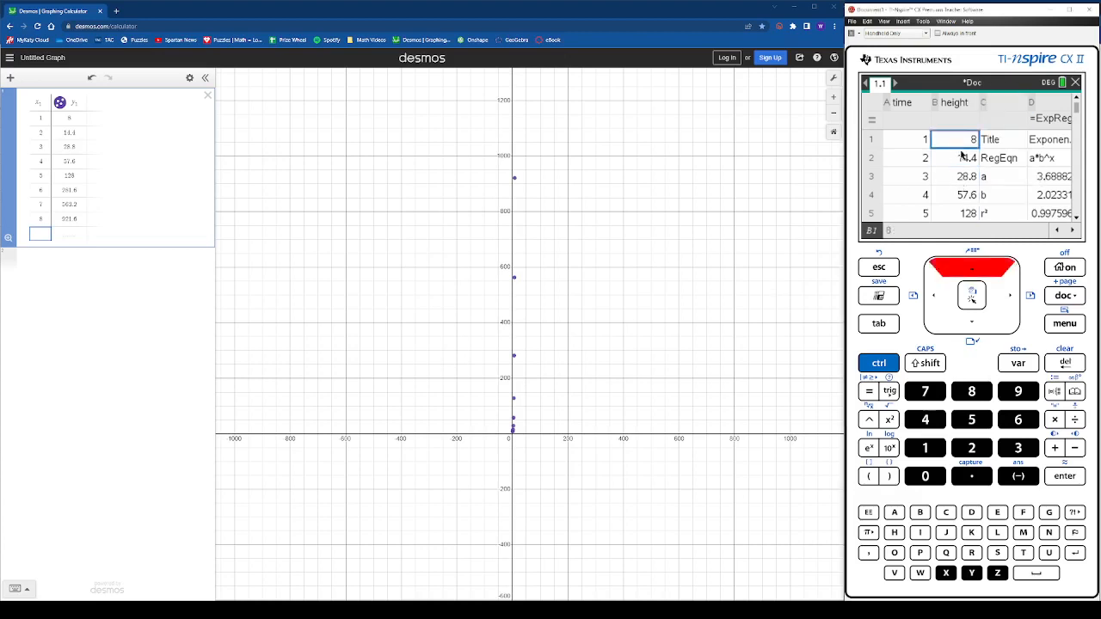
{"action": "key", "text": "Right"}
{"action": "key", "text": "Right"}
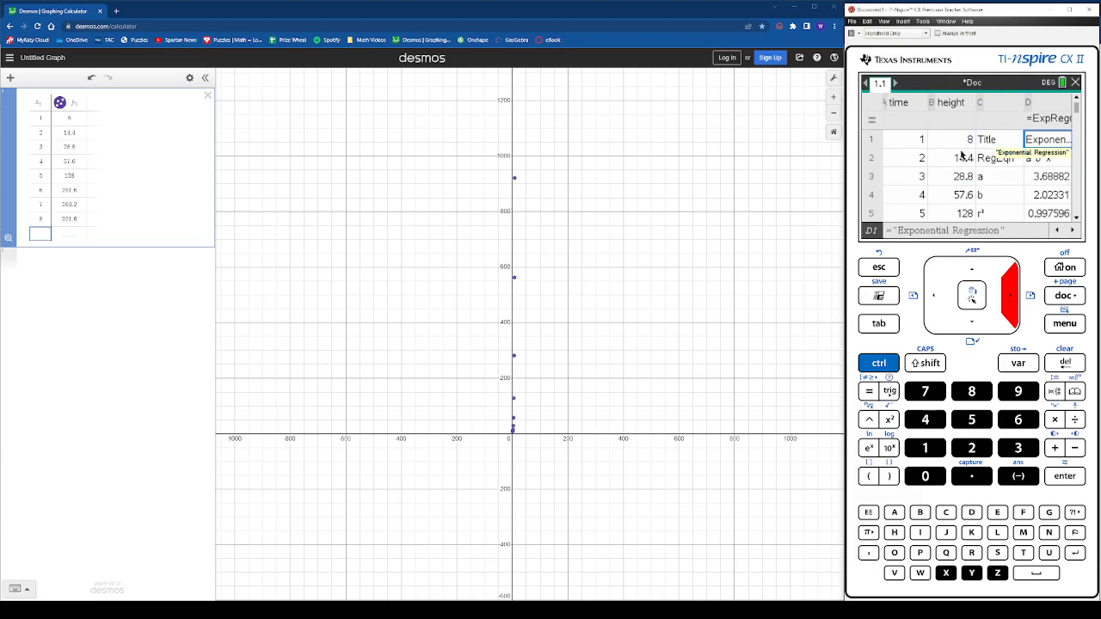
{"action": "key", "text": "Down"}
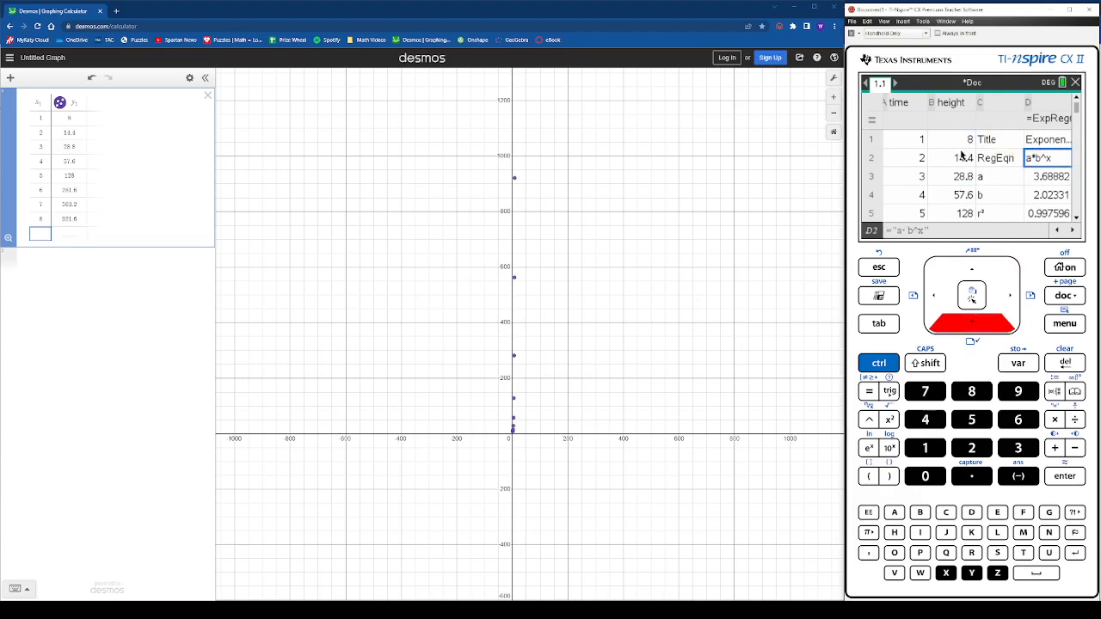
Review the regression types offered in the TI-Nspire's statistical calculations without choosing one.
{"action": "left_click", "coordinate": [1058, 323]}
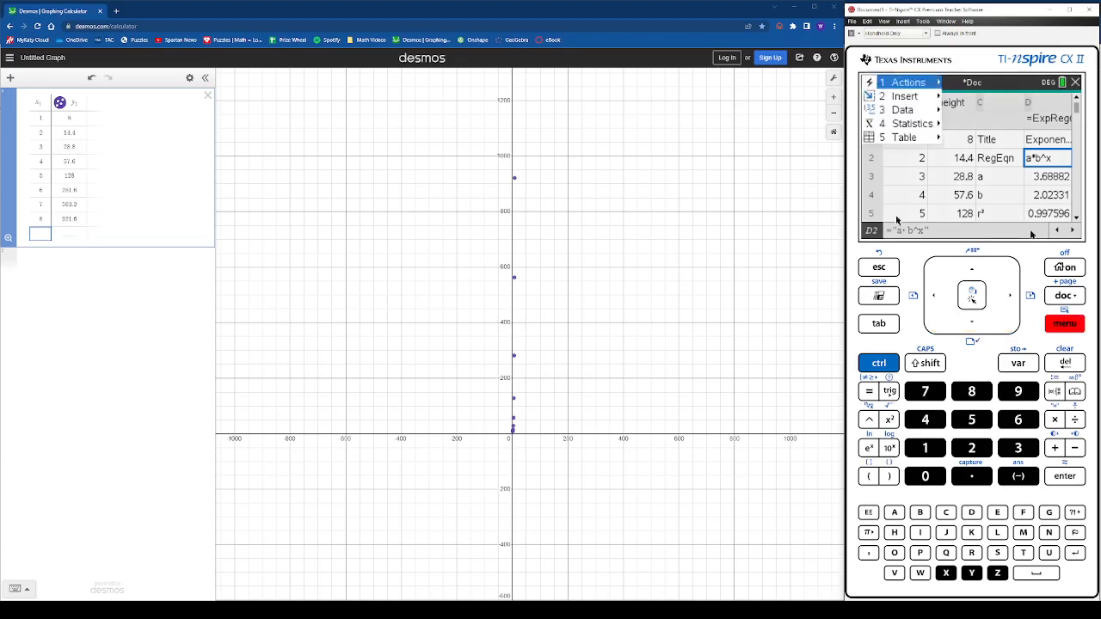
{"action": "left_click", "coordinate": [905, 126]}
{"action": "left_click", "coordinate": [951, 127]}
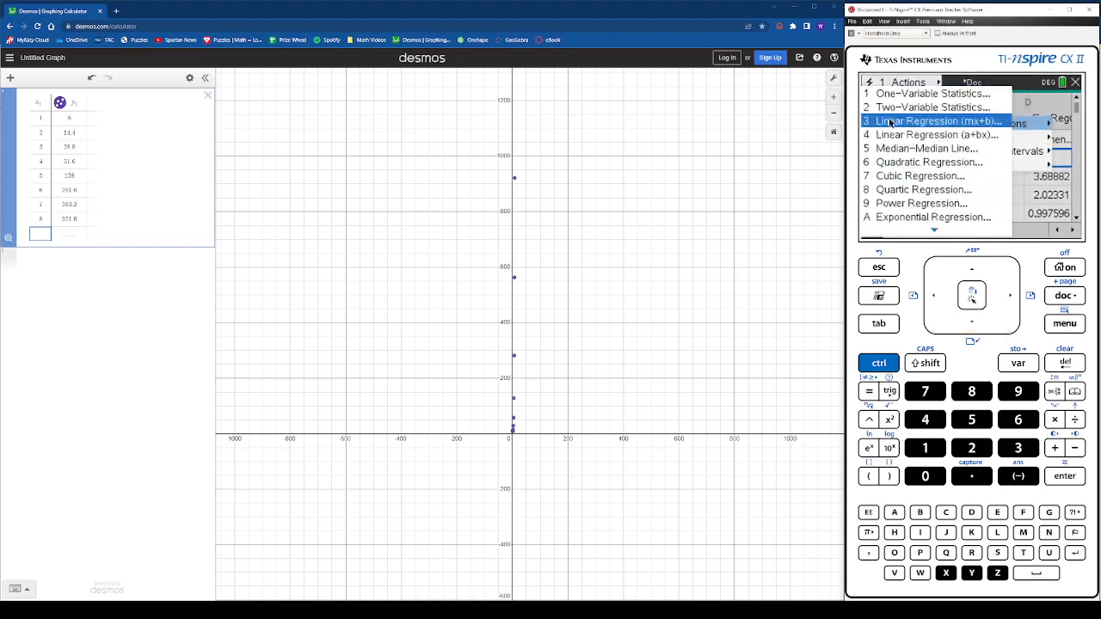
{"action": "mouse_move", "coordinate": [921, 83]}
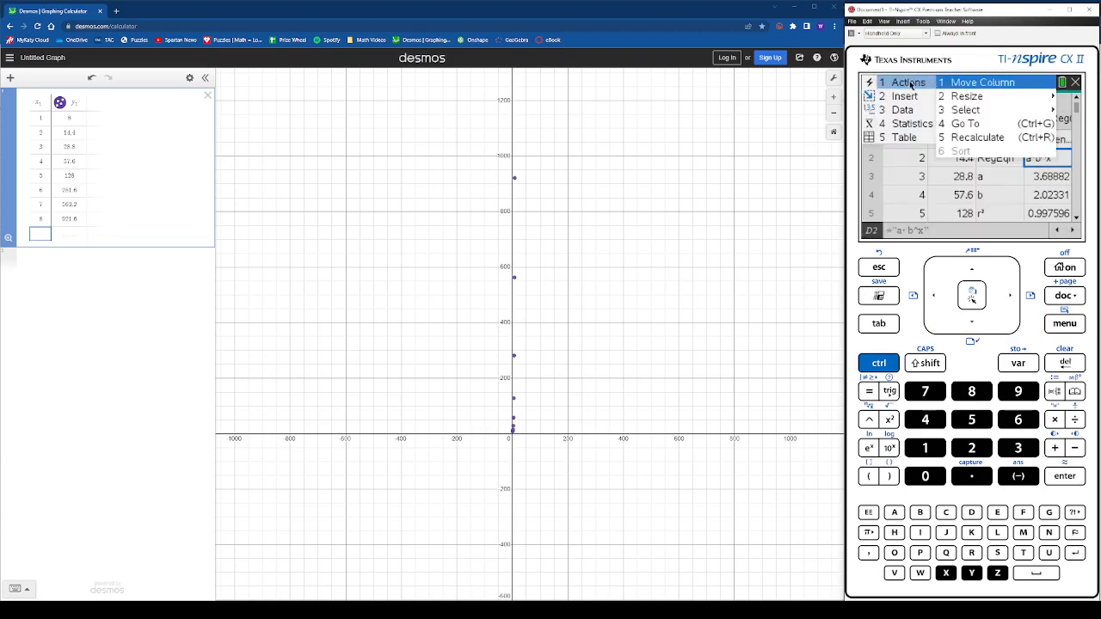
{"action": "key", "text": "Escape"}
{"action": "key", "text": "Escape"}
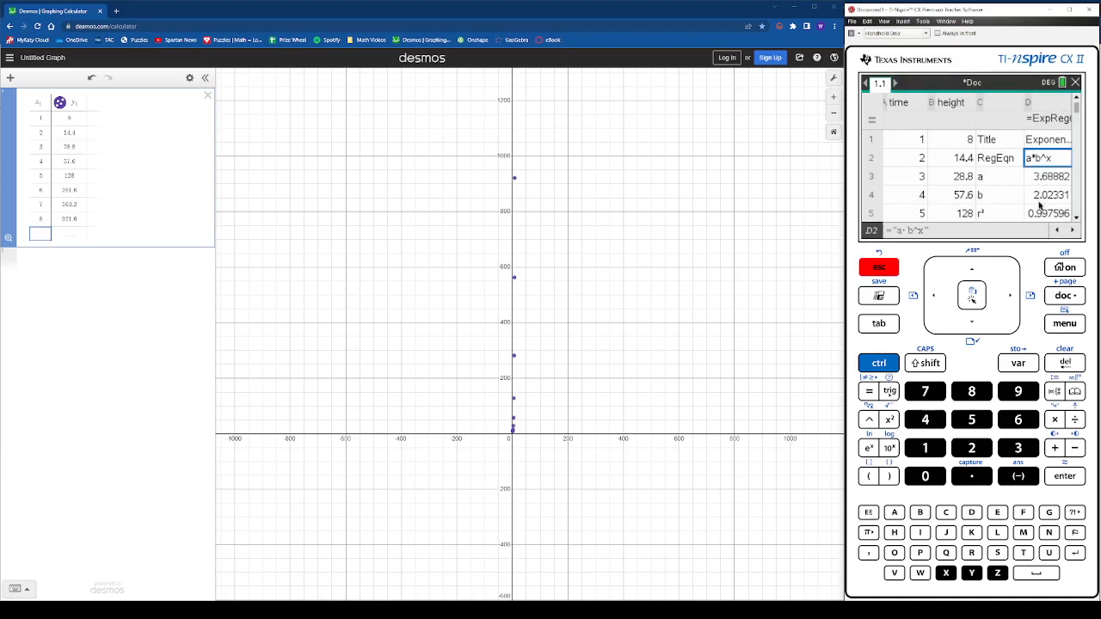
Enter the exponential regression y₁ ~ ab^x₁ in the Desmos expression line below the table.
{"action": "left_click", "coordinate": [125, 273]}
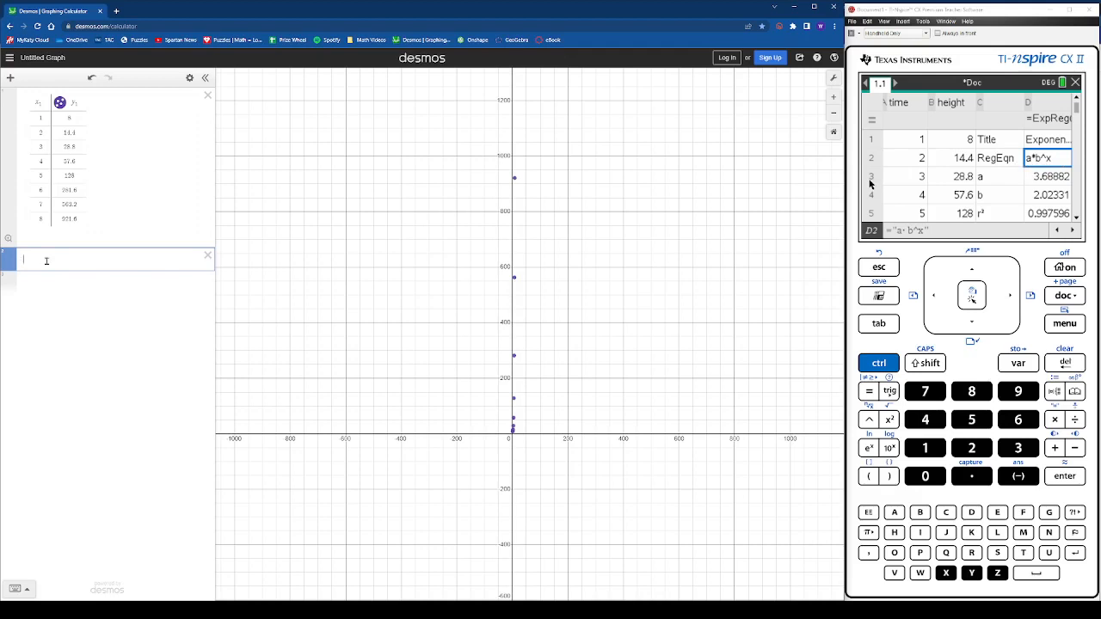
{"action": "type", "text": "y1~"}
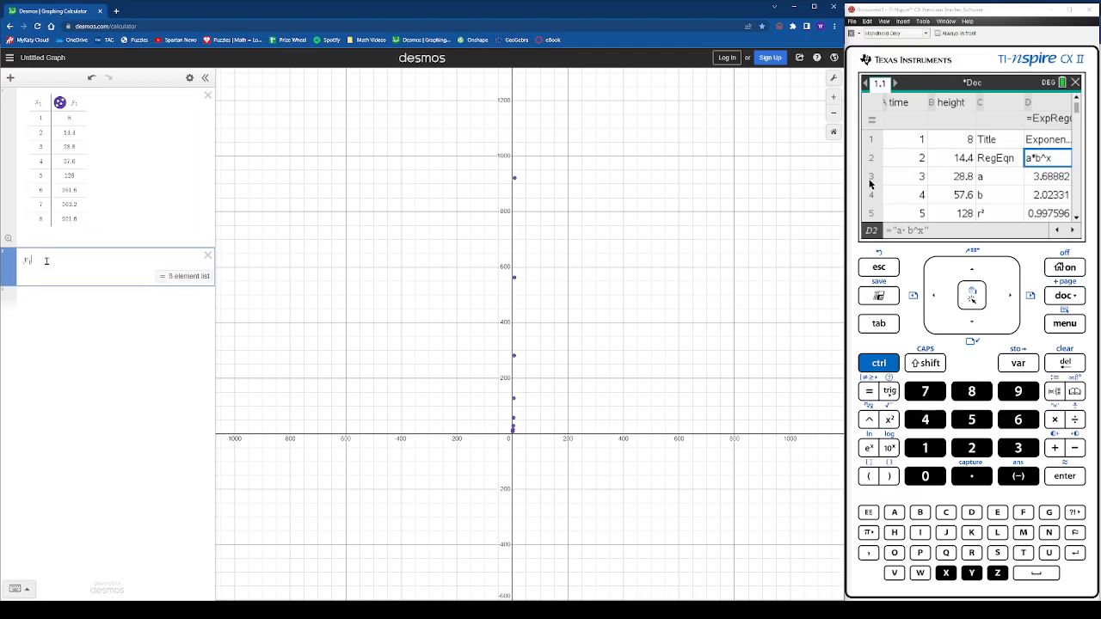
{"action": "type", "text": "ab"}
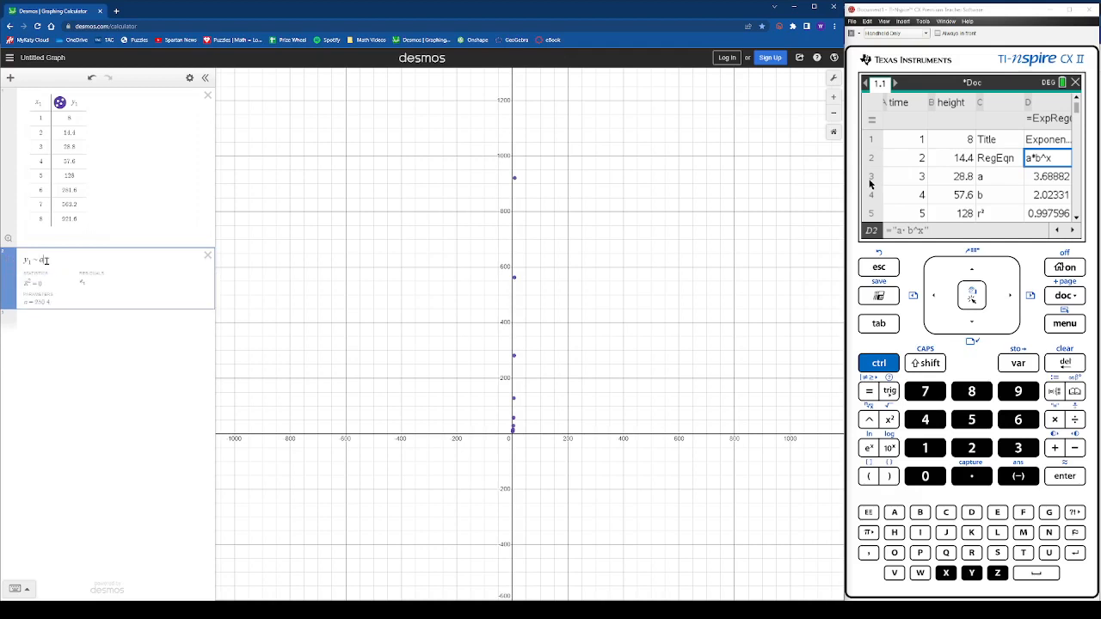
{"action": "type", "text": "^"}
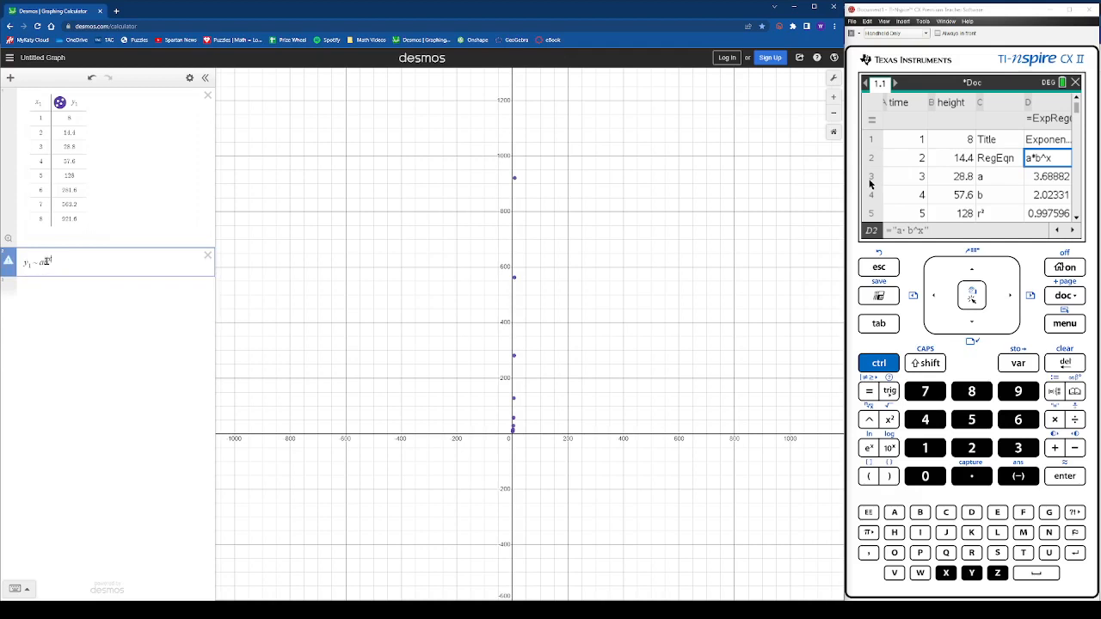
{"action": "type", "text": "x1"}
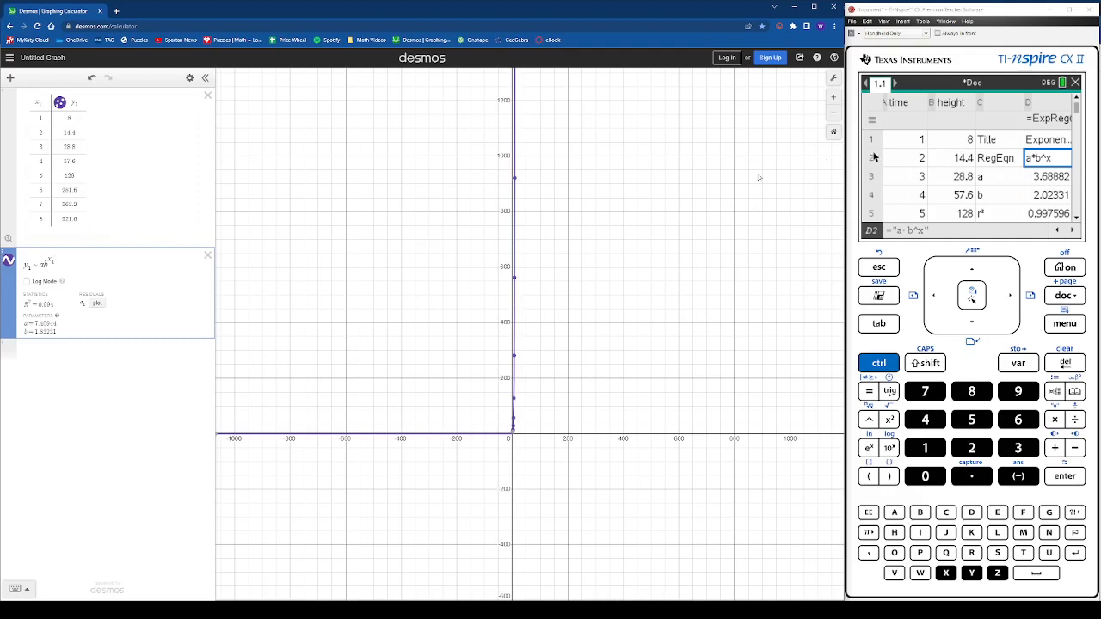
Compare the exponential fit with Log Mode on and off, leaving Log Mode enabled.
{"action": "left_click", "coordinate": [27, 282]}
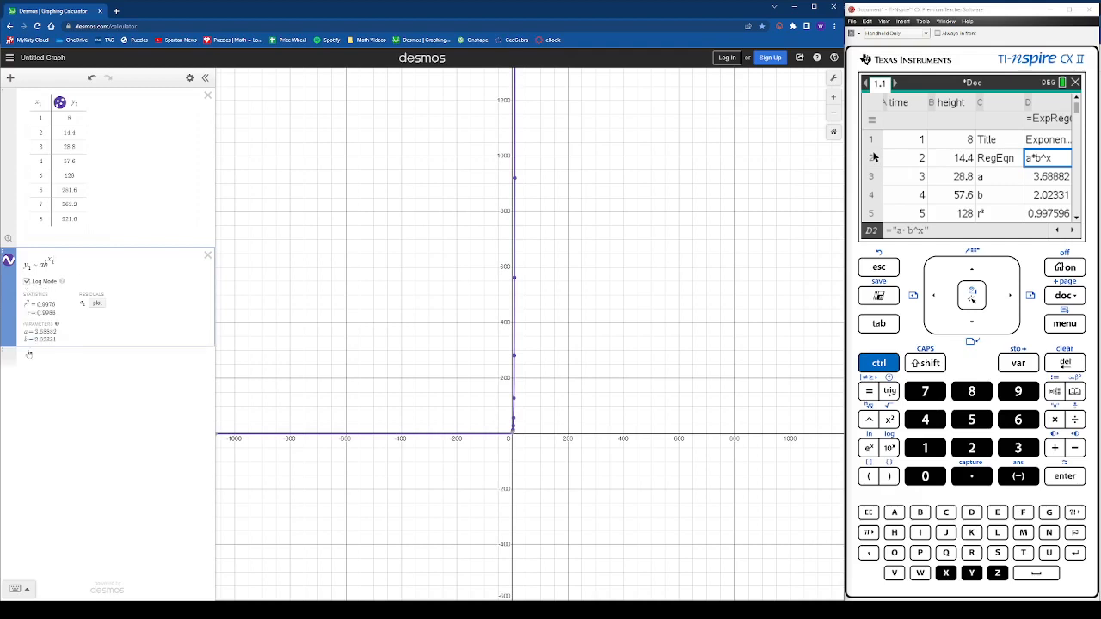
{"action": "left_click", "coordinate": [27, 281]}
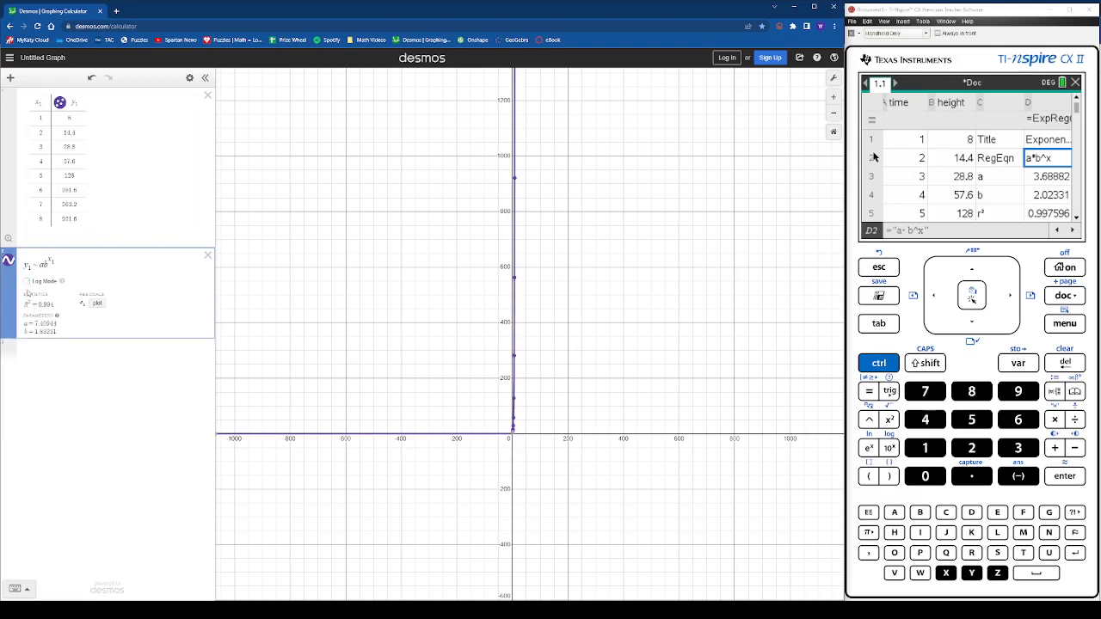
{"action": "left_click", "coordinate": [27, 281]}
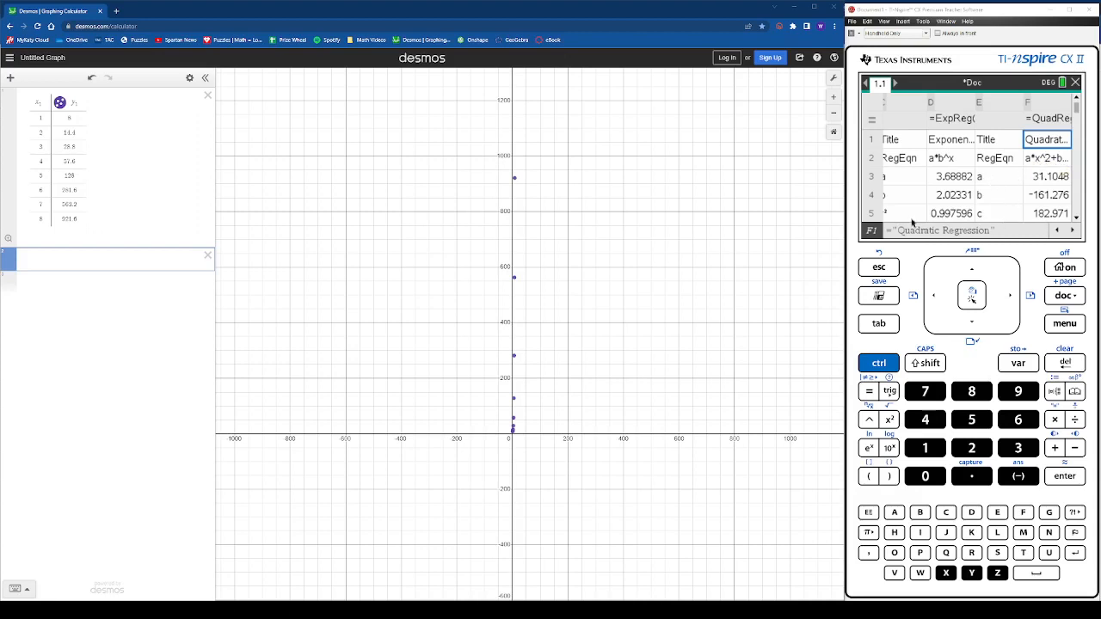
Enter the quadratic regression y₁ ~ ax₁² + bx₁ + c below the table and compare its R² with the TI-Nspire's.
{"action": "left_click", "coordinate": [35, 268]}
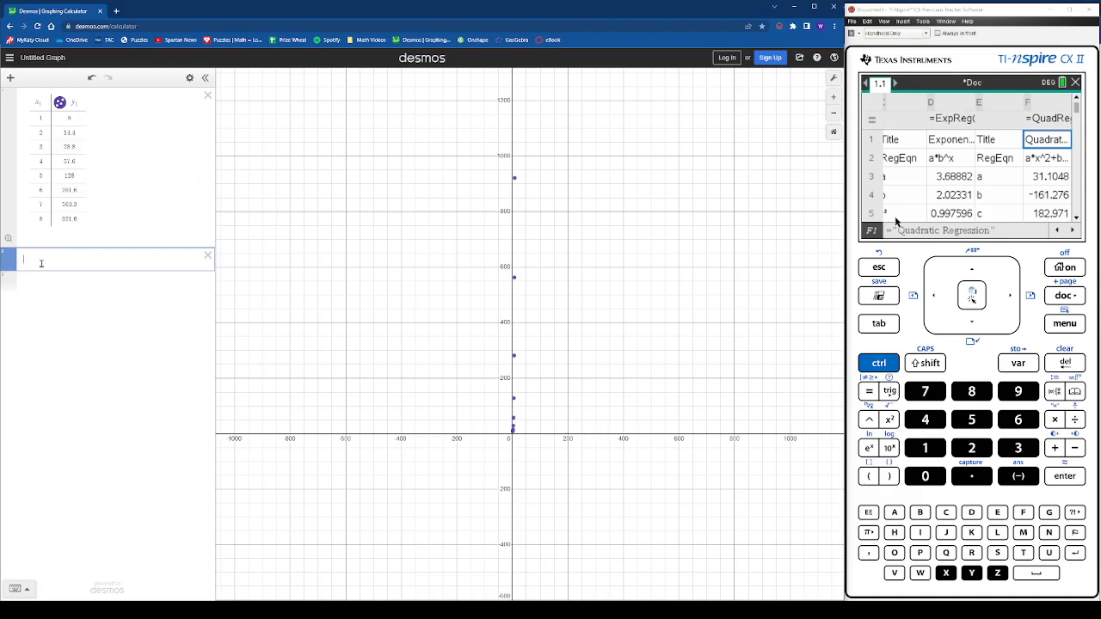
{"action": "type", "text": "y1~"}
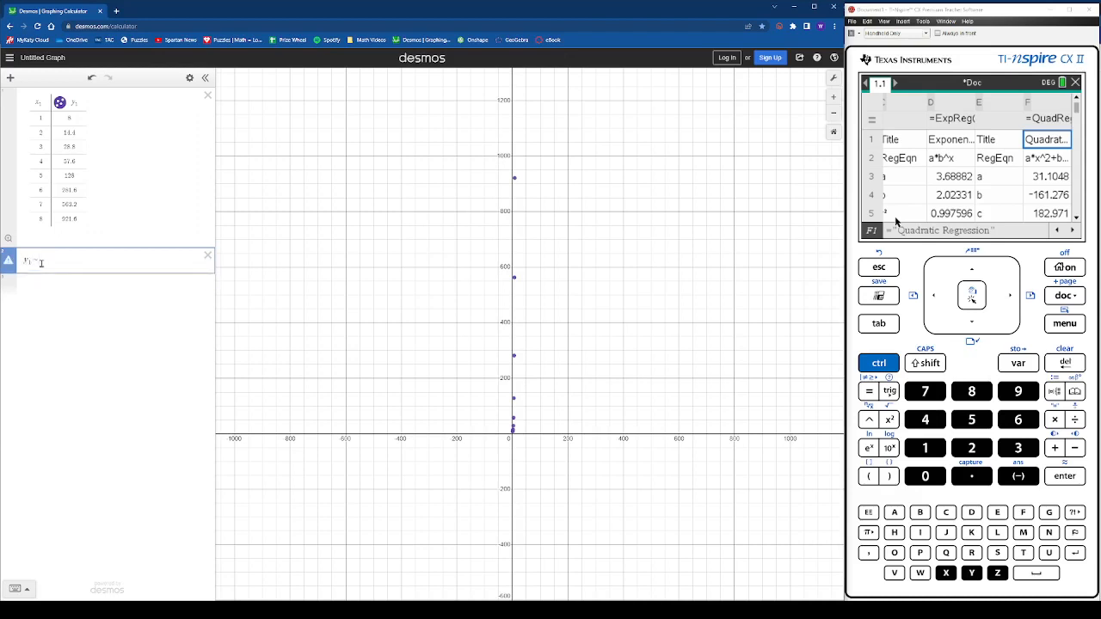
{"action": "type", "text": "ax^2"}
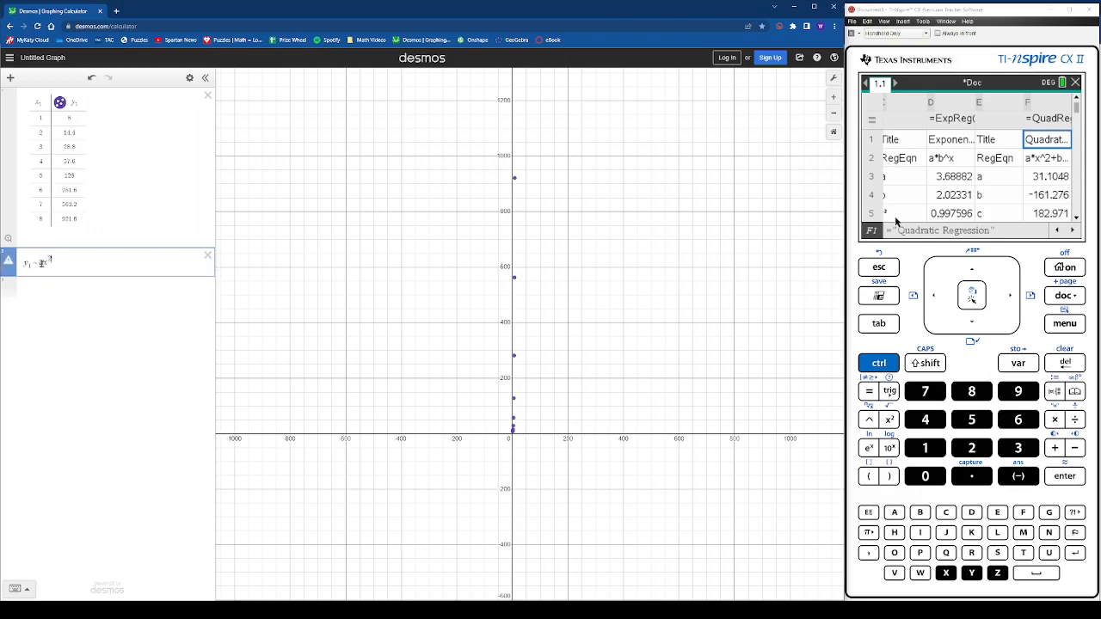
{"action": "type", "text": "+bx1"}
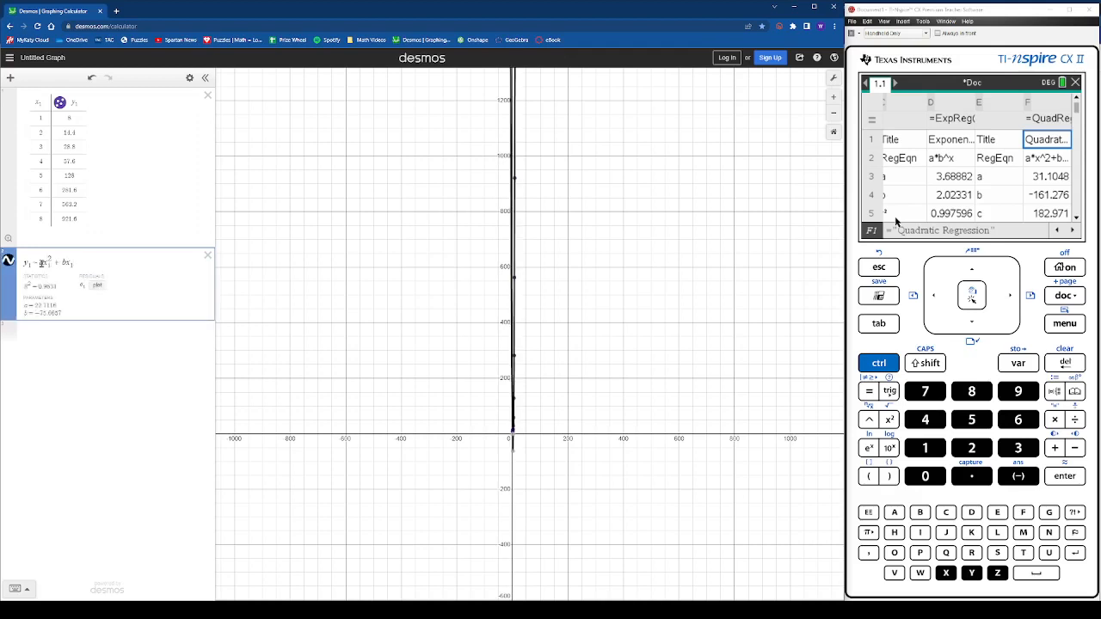
{"action": "type", "text": "+c"}
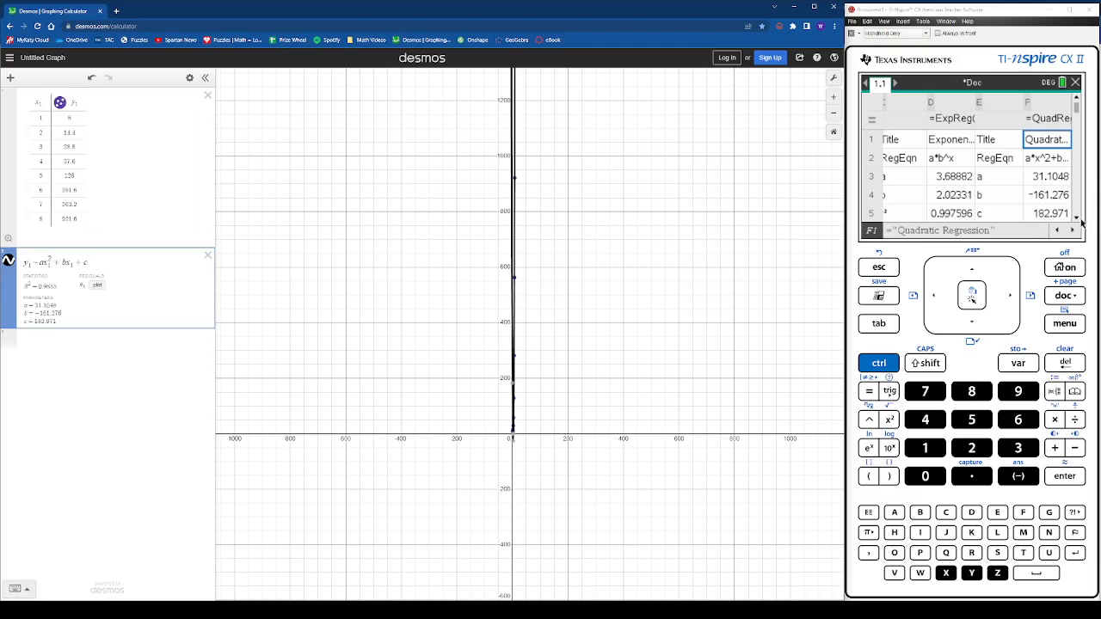
{"action": "left_click", "coordinate": [1076, 219]}
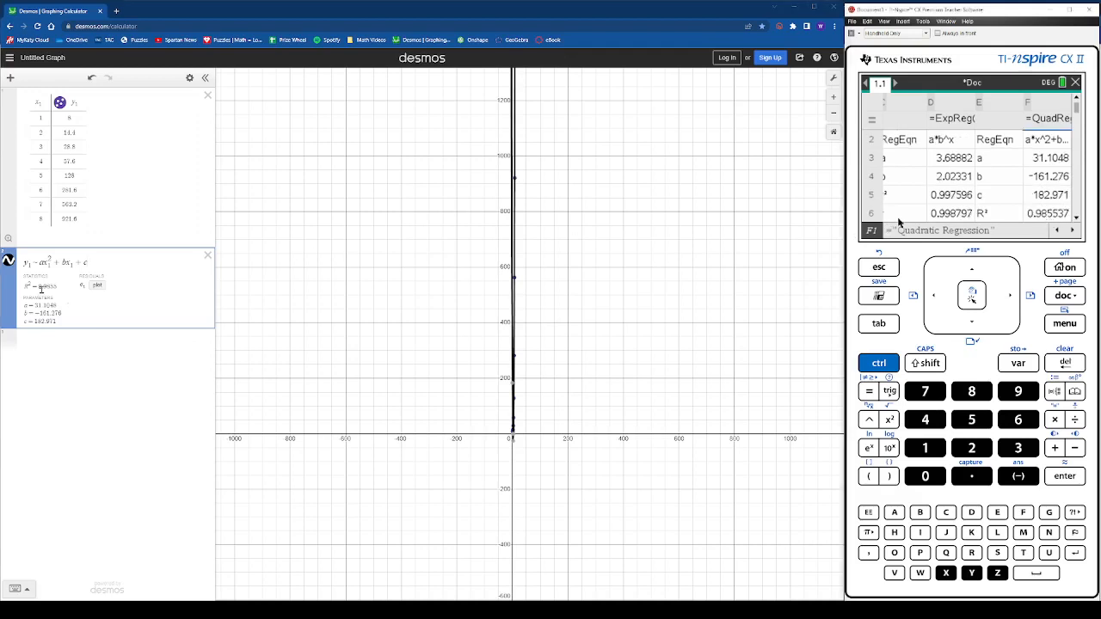